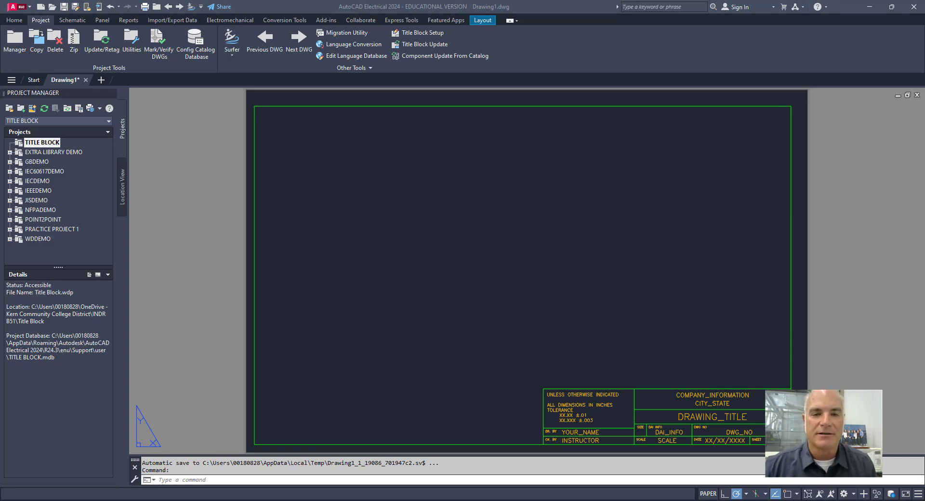
Review the TITLE BLOCK project's description fields and close them unchanged.
right_click(46, 144)
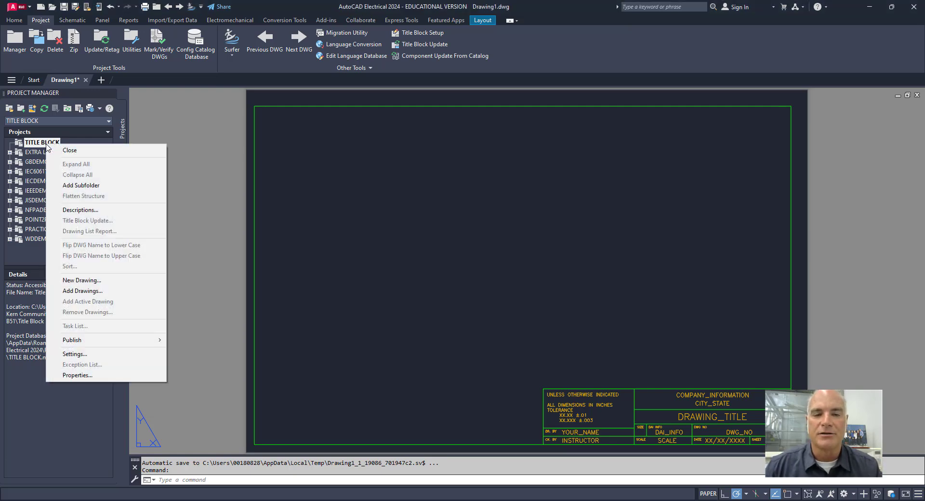
click(85, 211)
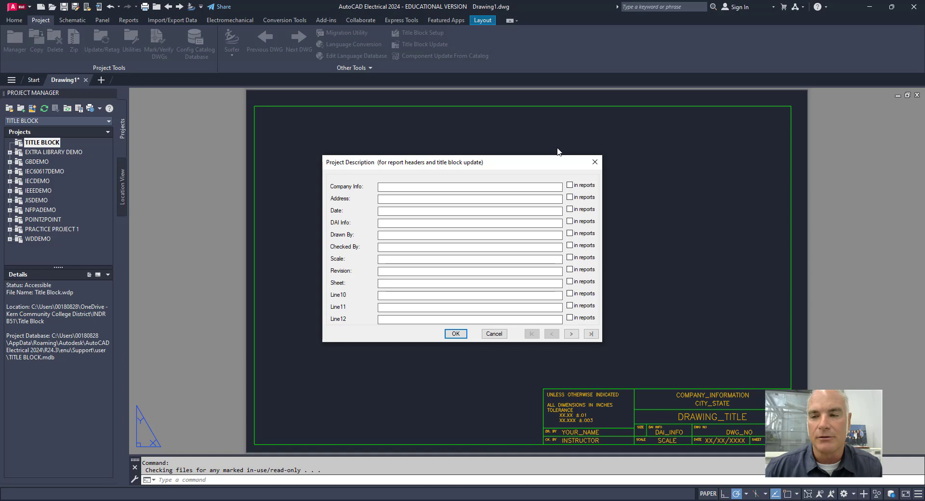
click(595, 162)
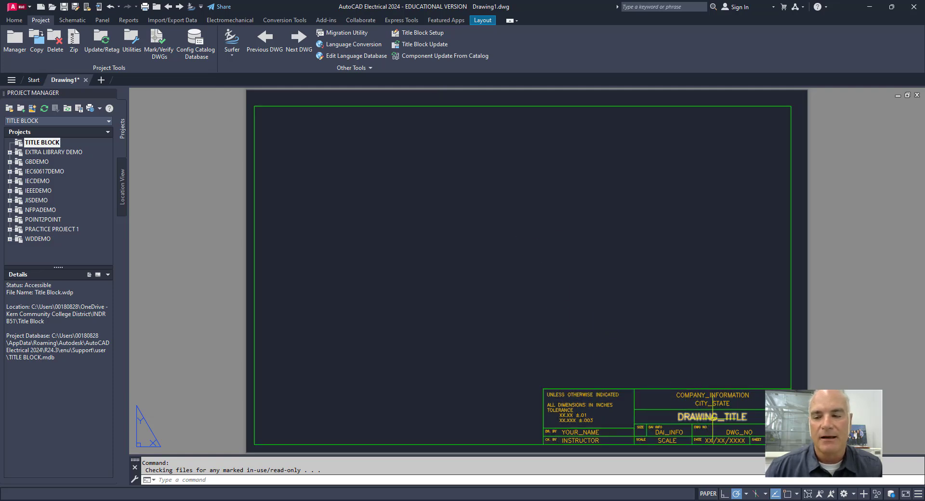
Clear the default value of the COMPANY_INFORMATION attribute definition.
scroll(684, 396, up, 3)
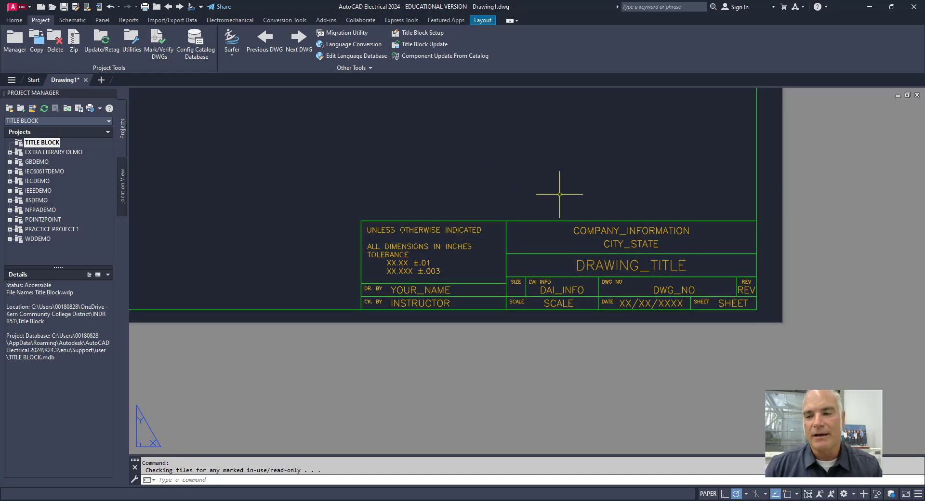
double_click(582, 230)
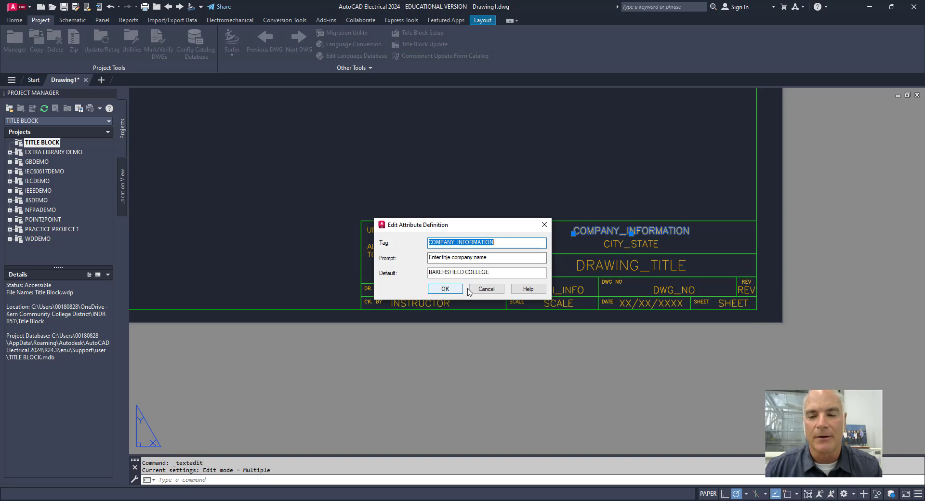
click(483, 289)
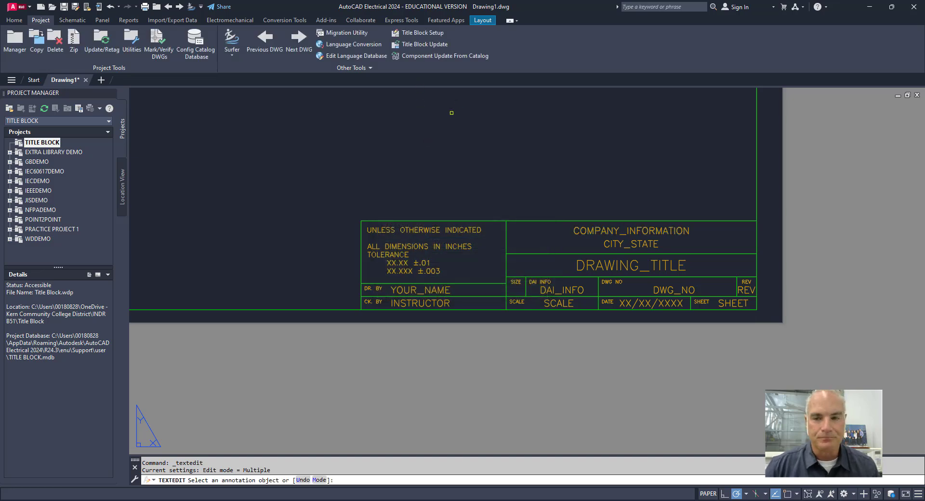
key(Escape)
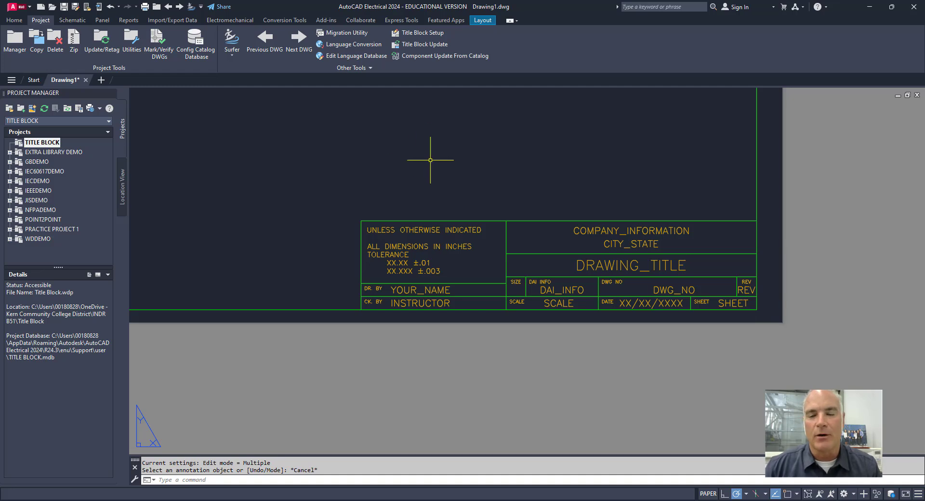
double_click(607, 234)
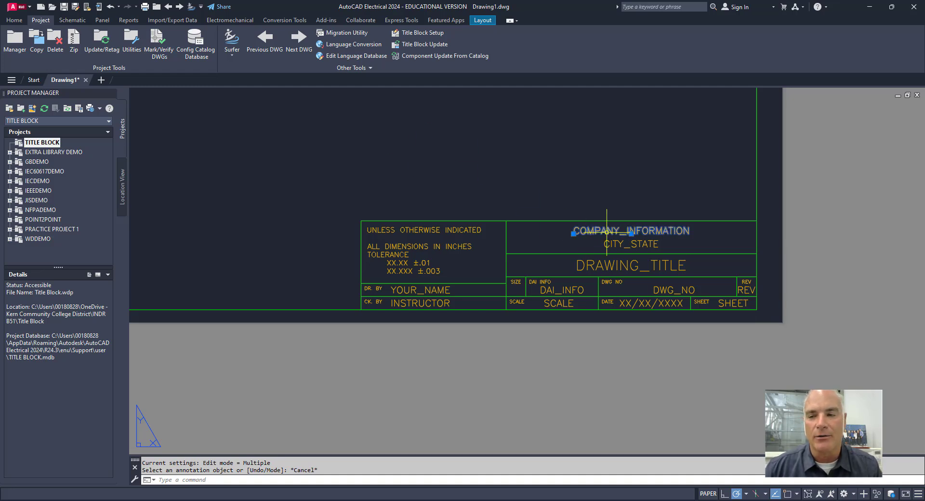
double_click(474, 273)
click(474, 273)
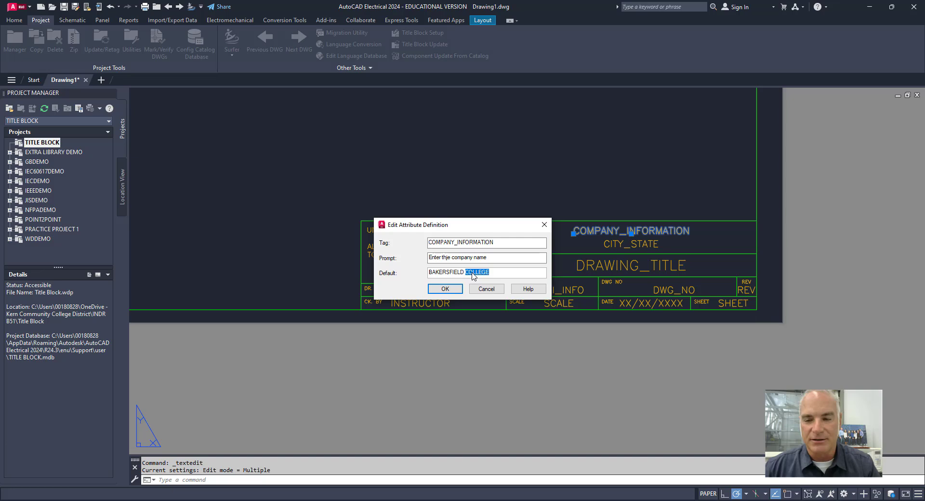
drag(496, 273, 382, 274)
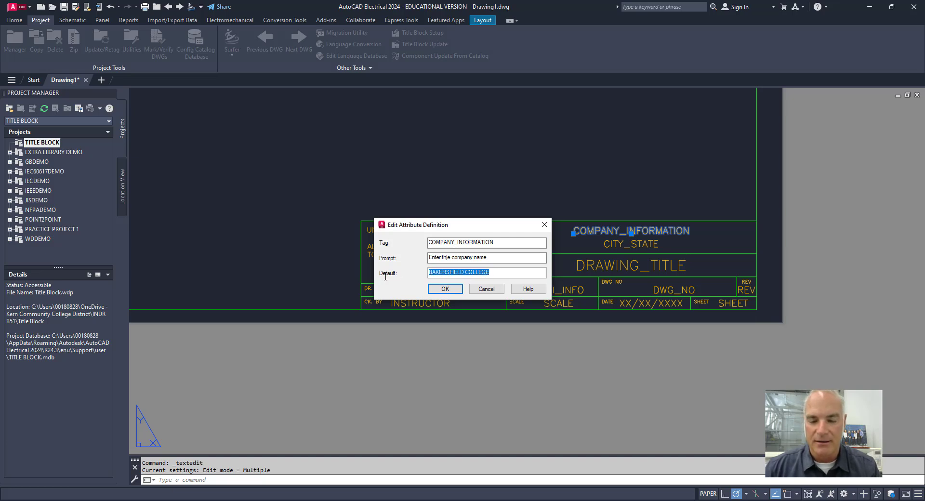
key(Delete)
click(445, 289)
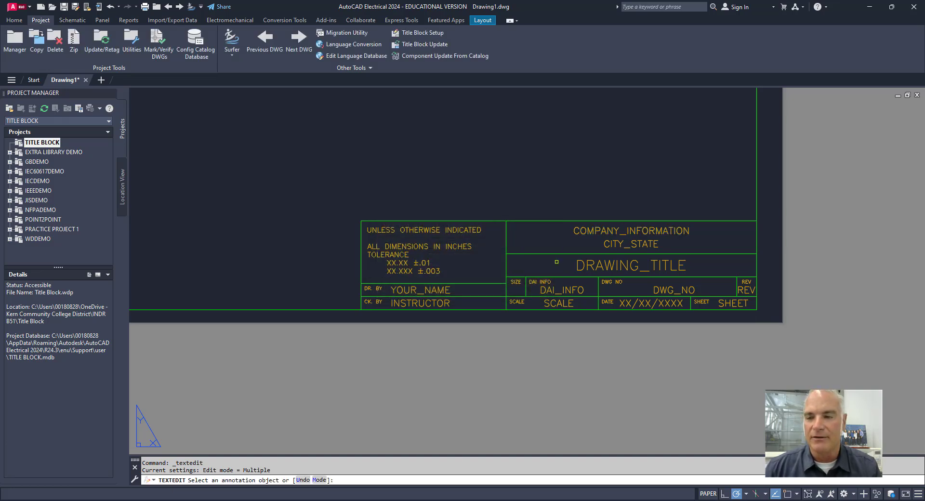
Clear the CITY_STATE and INSTRUCTOR default values, leaving YOUR_NAME unchanged.
click(640, 244)
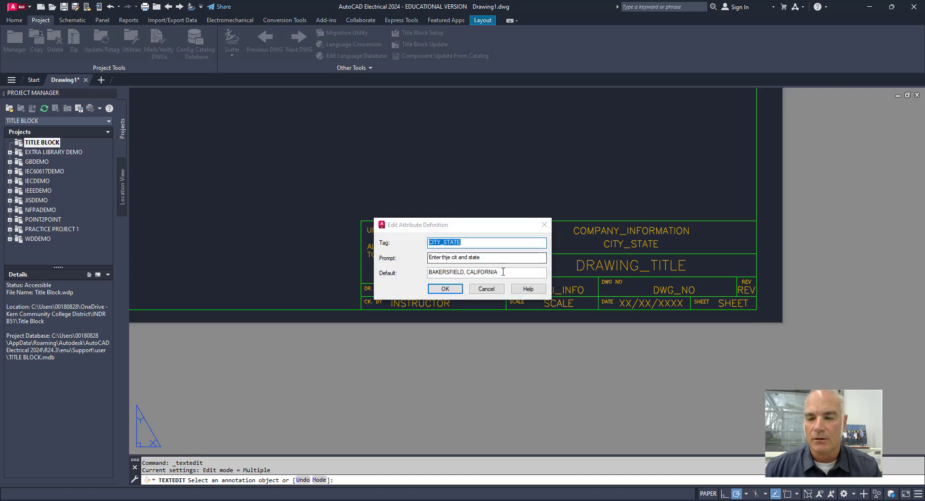
drag(504, 272, 409, 274)
key(Delete)
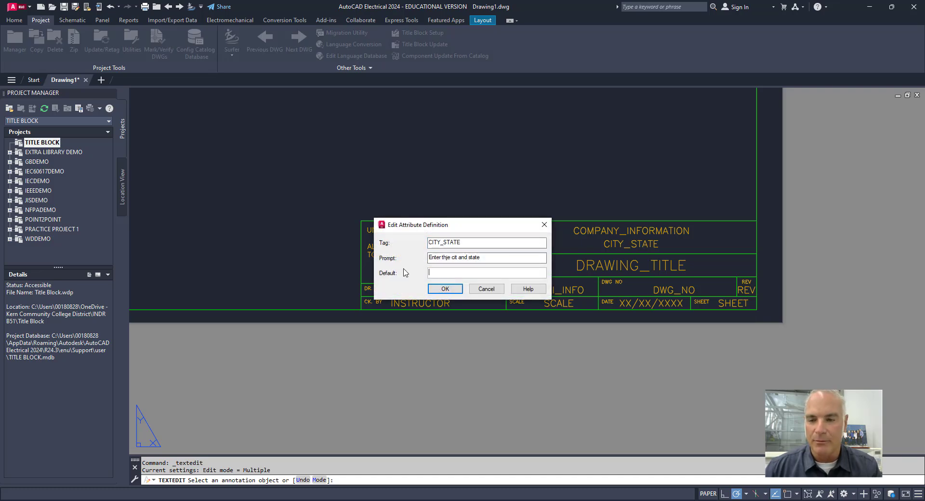
click(440, 288)
click(439, 289)
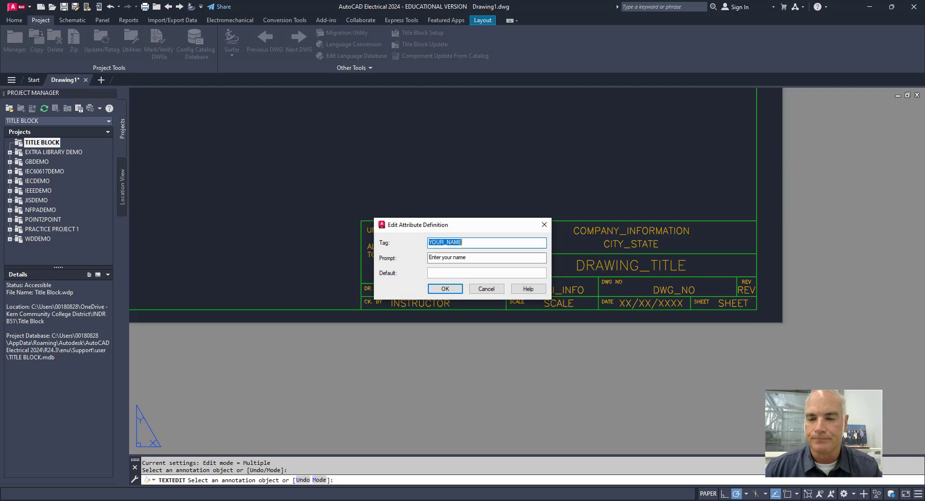
click(480, 291)
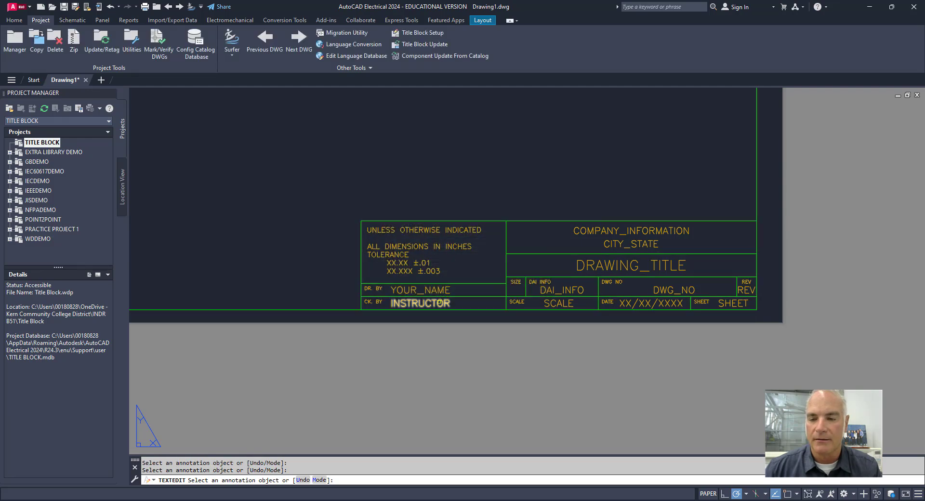
click(421, 303)
drag(455, 273, 415, 274)
key(Delete)
click(445, 288)
key(Escape)
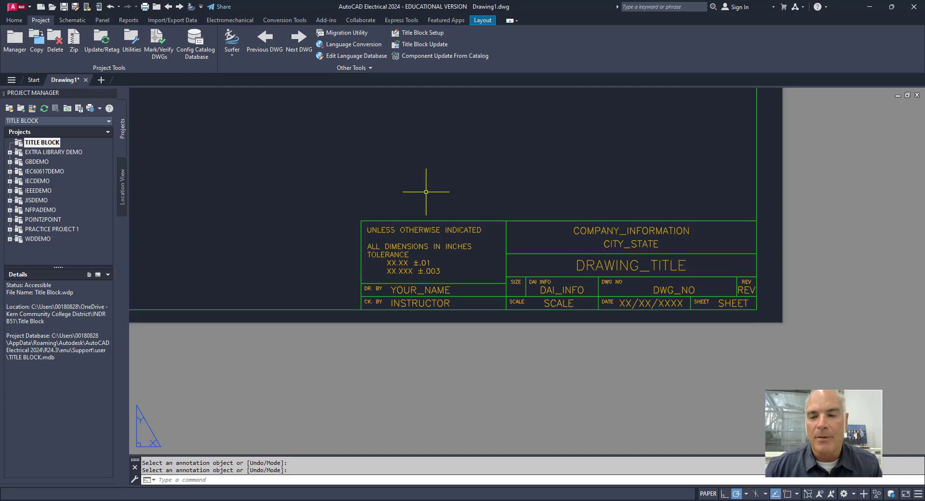
Zoom out, nudge the view, and zoom extents to fit the full border sheet.
mouse_move(421, 220)
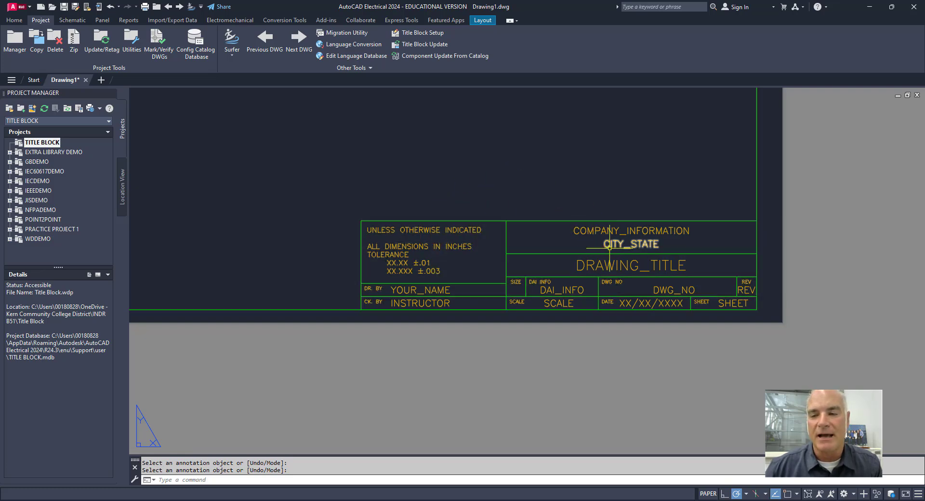
scroll(478, 161, down, 5)
middle_drag(487, 173, 477, 177)
middle_click(476, 173)
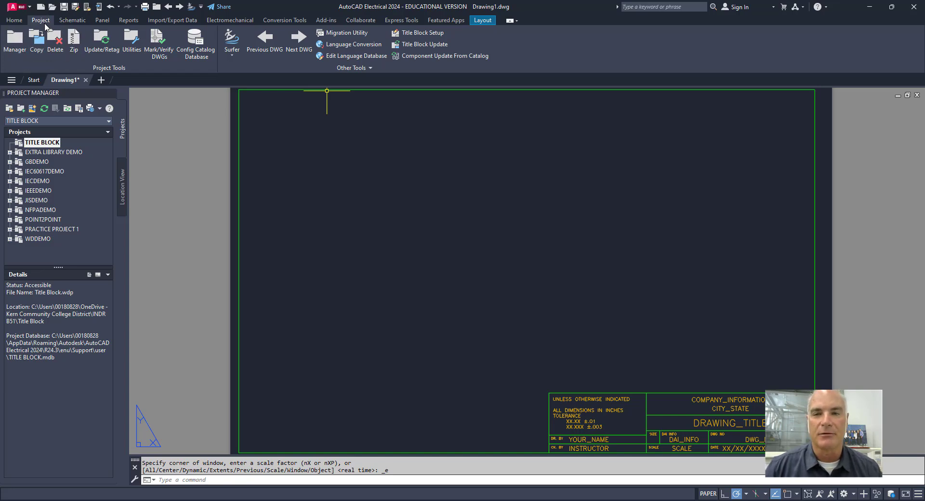
Choose the WD_TB Attrib method in Title Block Setup and continue to attribute mapping.
click(406, 34)
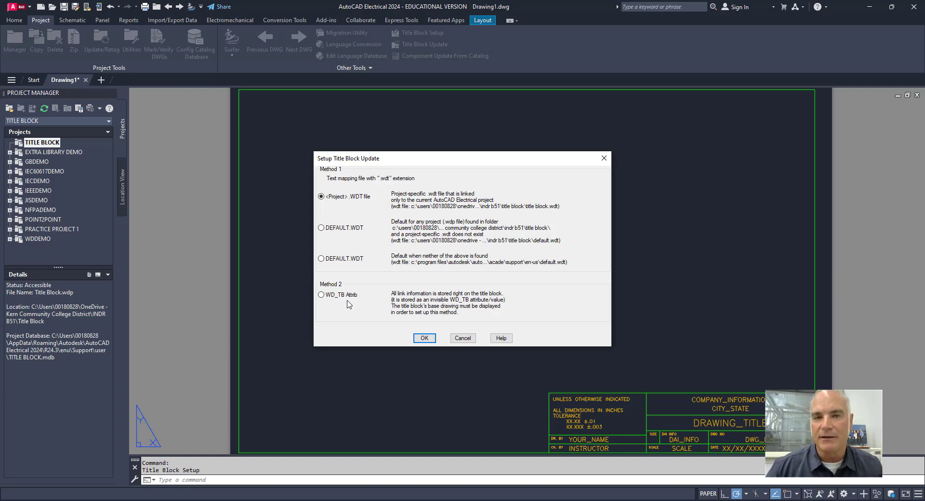
click(321, 297)
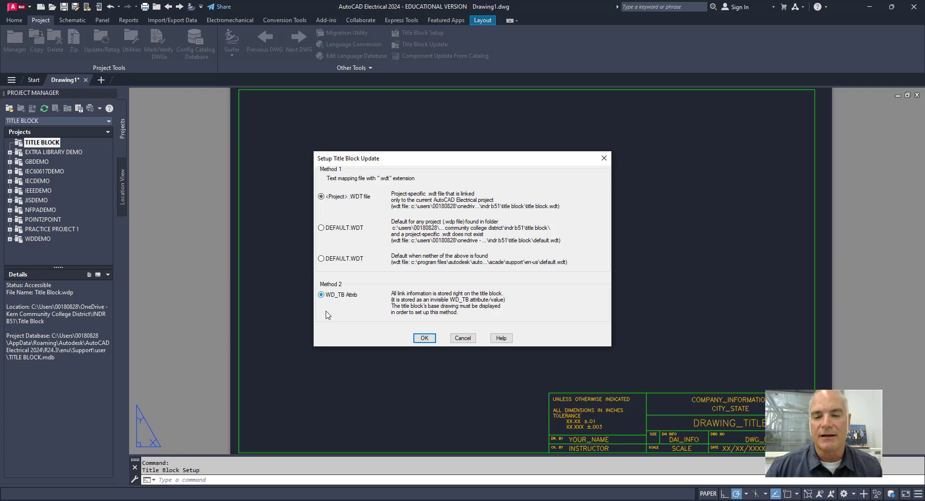
click(424, 339)
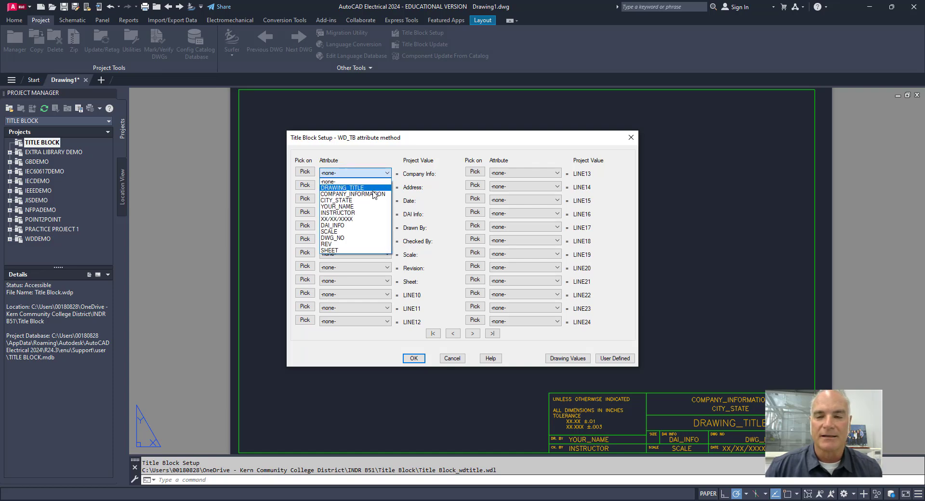
Map Company Info, Address, Date, DAI Info and Drawn By to COMPANY_INFORMATION, CITY_STATE, XX/XX/XXXX, DAI_INFO, YOUR_NAME.
click(373, 195)
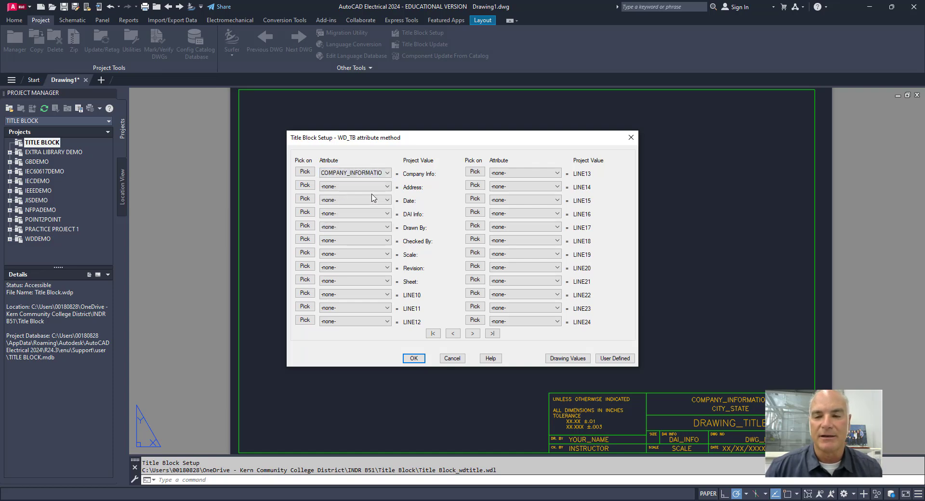
click(388, 187)
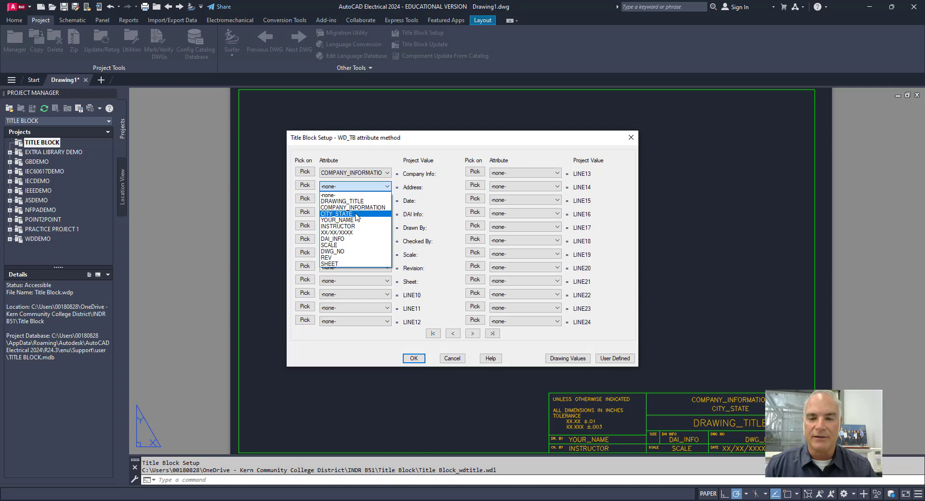
click(357, 214)
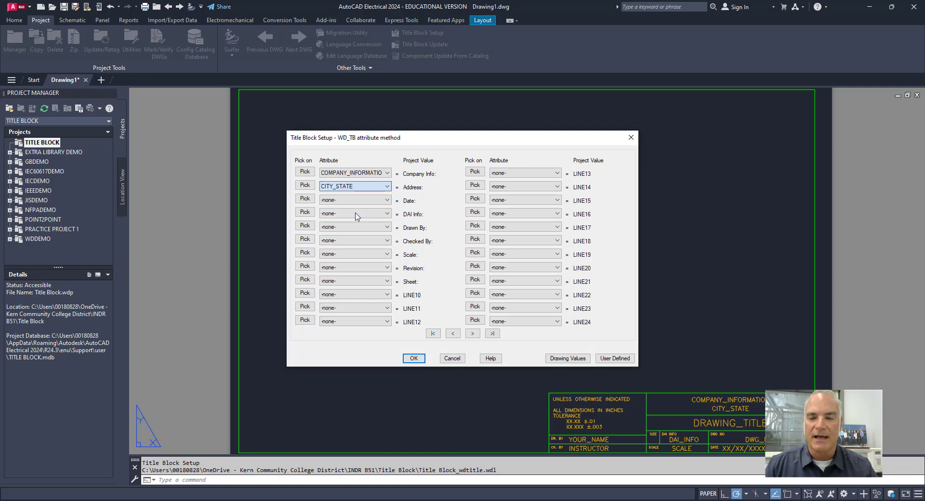
click(356, 200)
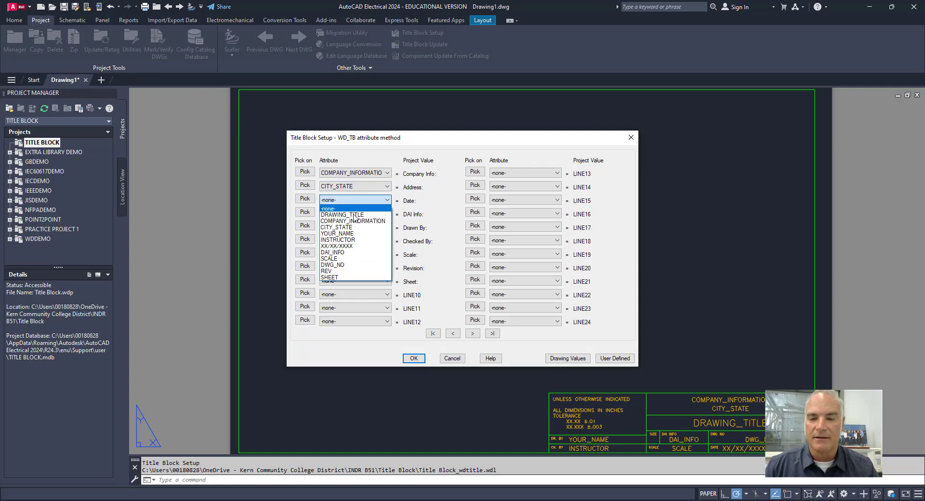
click(352, 246)
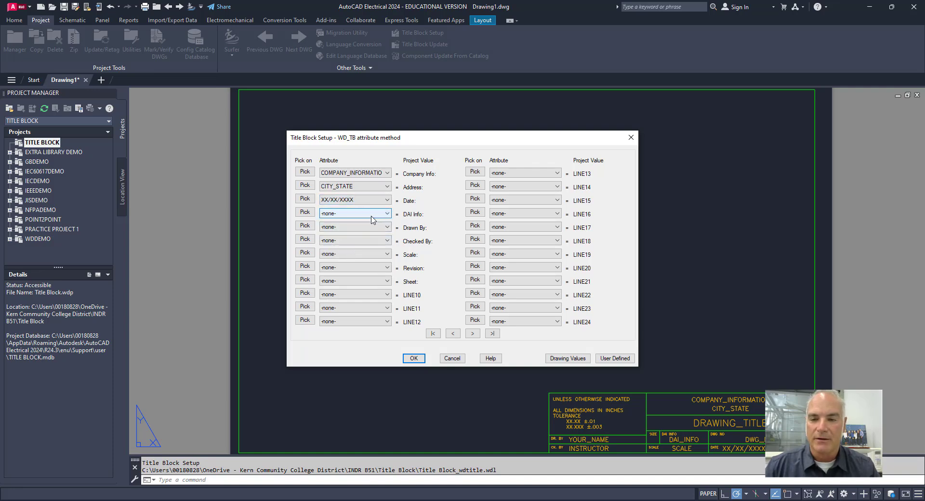
click(372, 215)
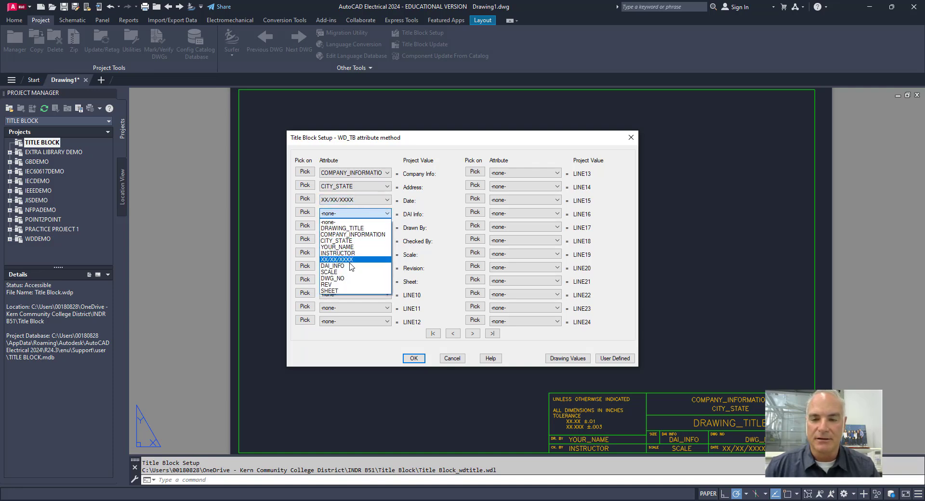
click(352, 266)
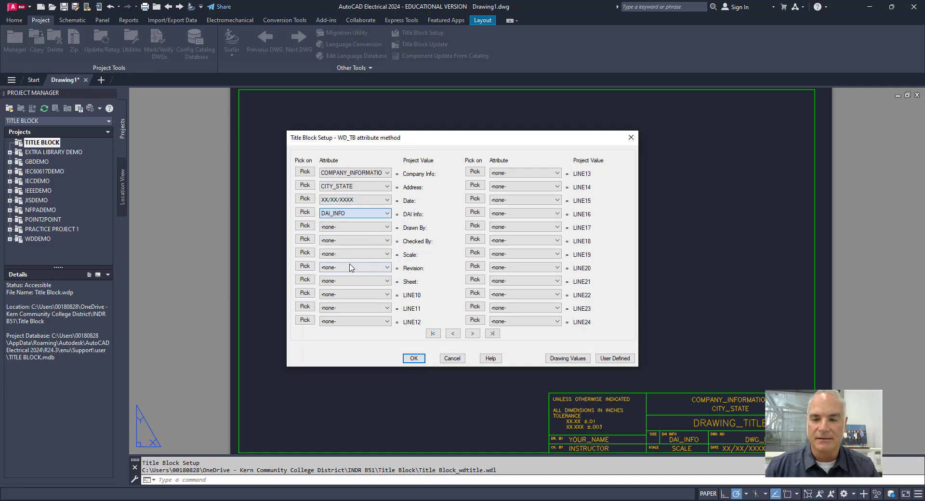
click(365, 232)
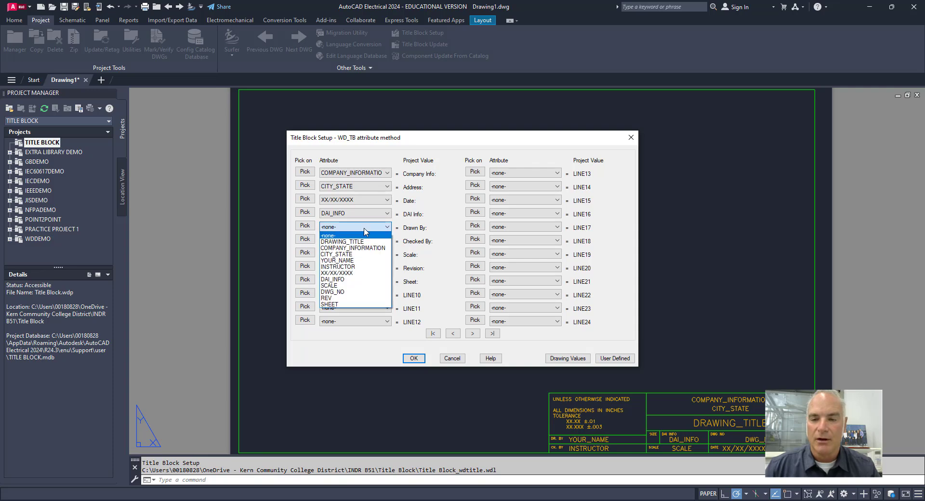
click(353, 260)
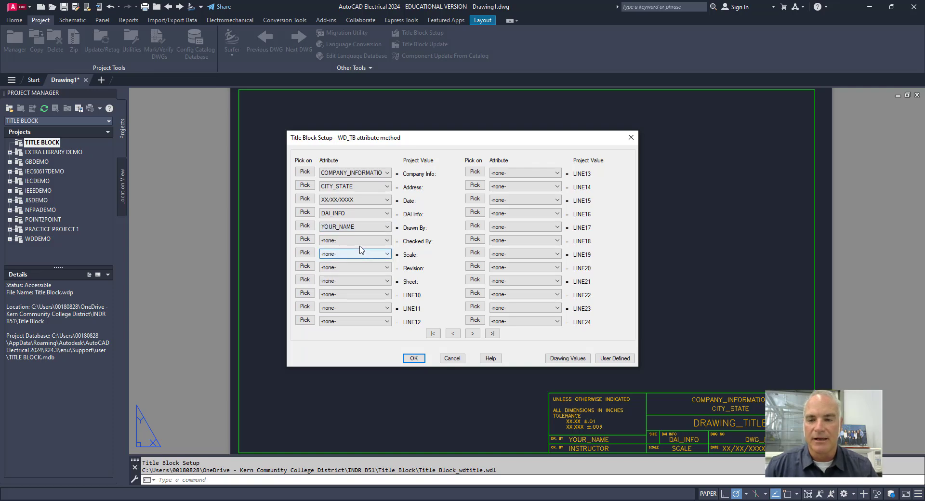
Map Checked By, Scale, Revision and Sheet to INSTRUCTOR, SCALE, REV and SHEET.
click(361, 245)
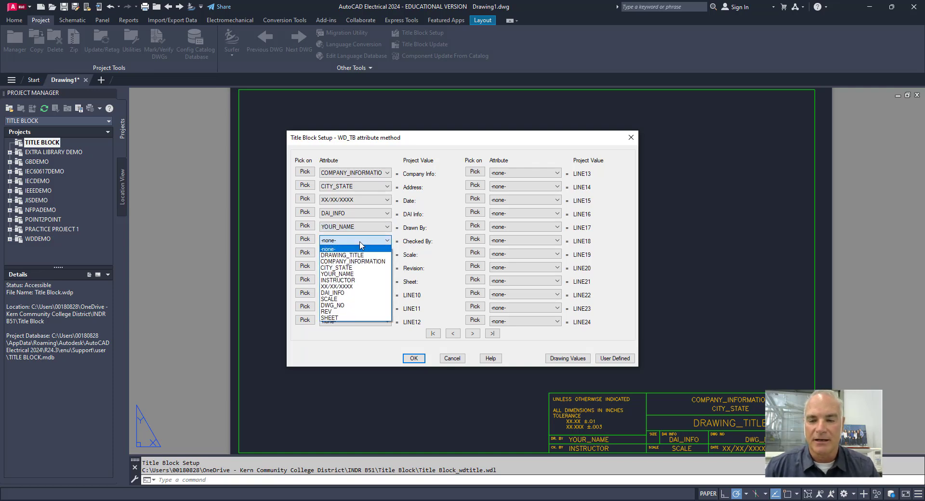
click(359, 280)
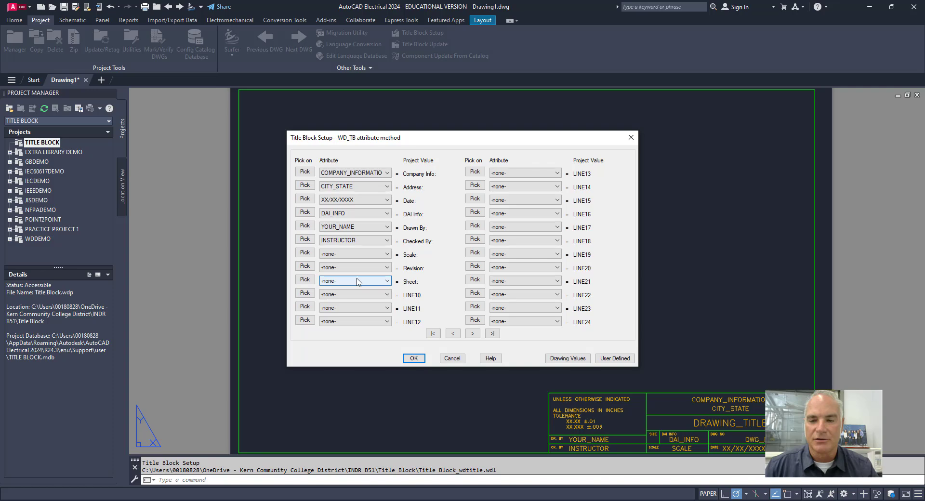
click(359, 252)
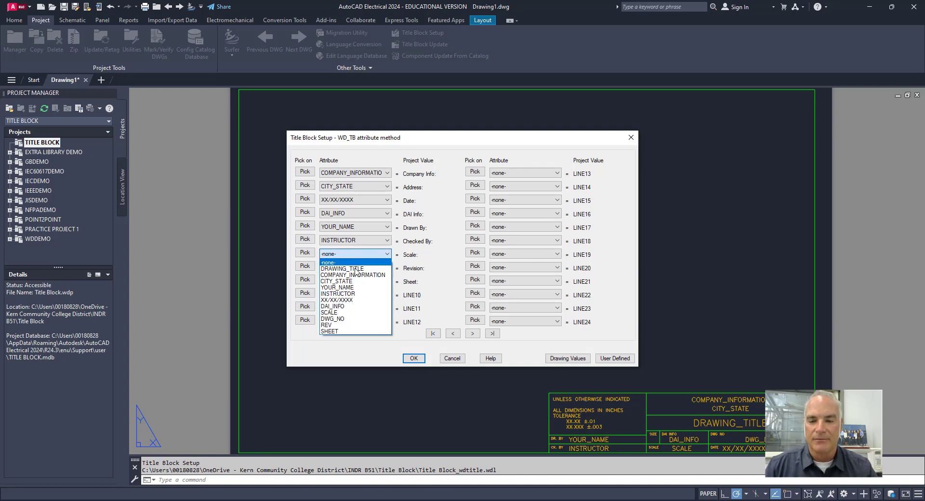
click(343, 313)
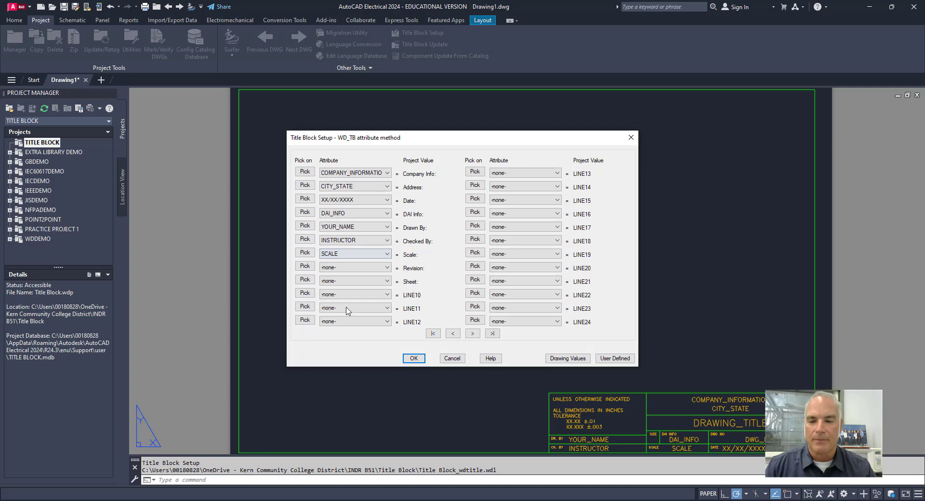
click(356, 267)
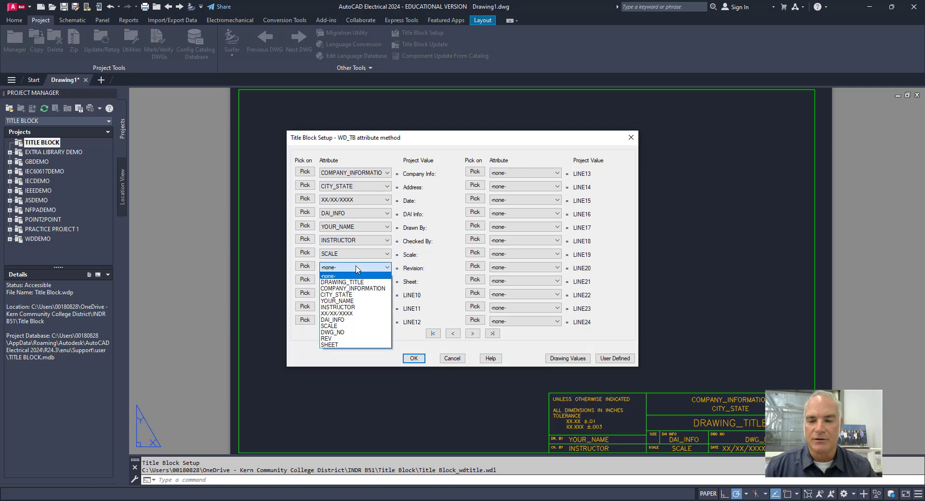
click(337, 339)
click(357, 281)
click(356, 281)
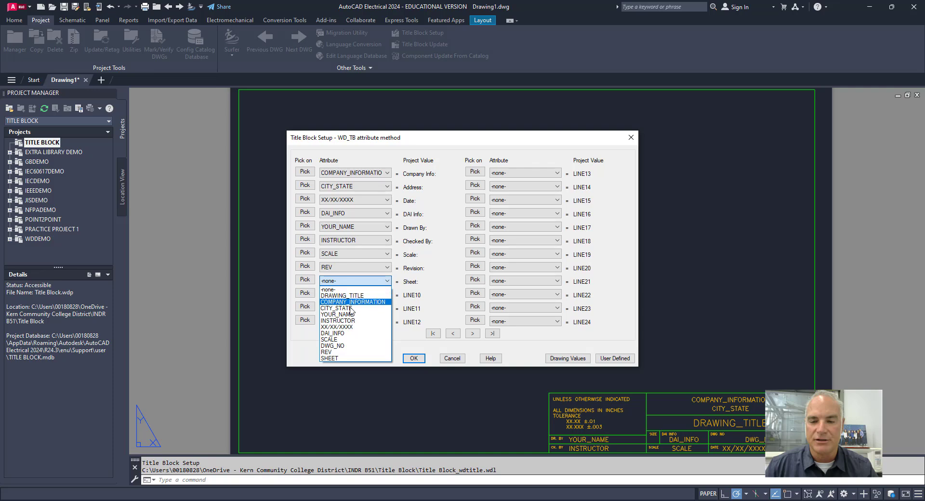
click(330, 359)
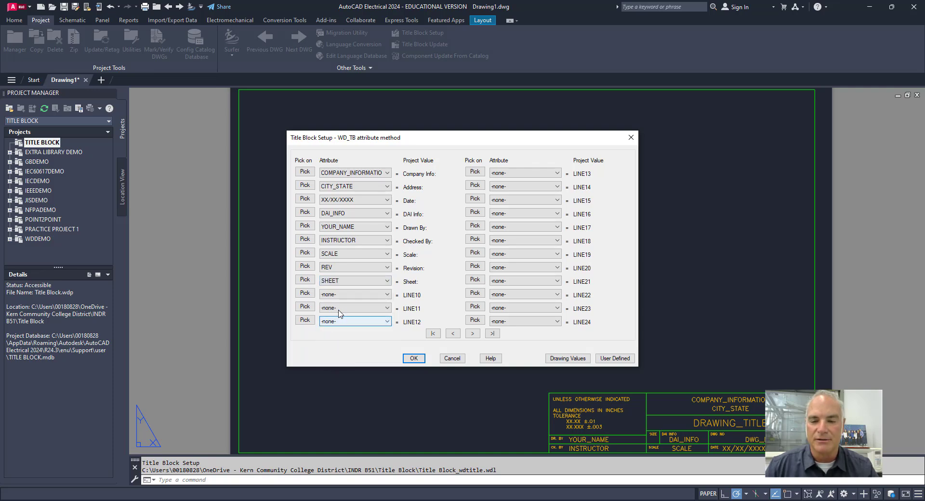
click(345, 295)
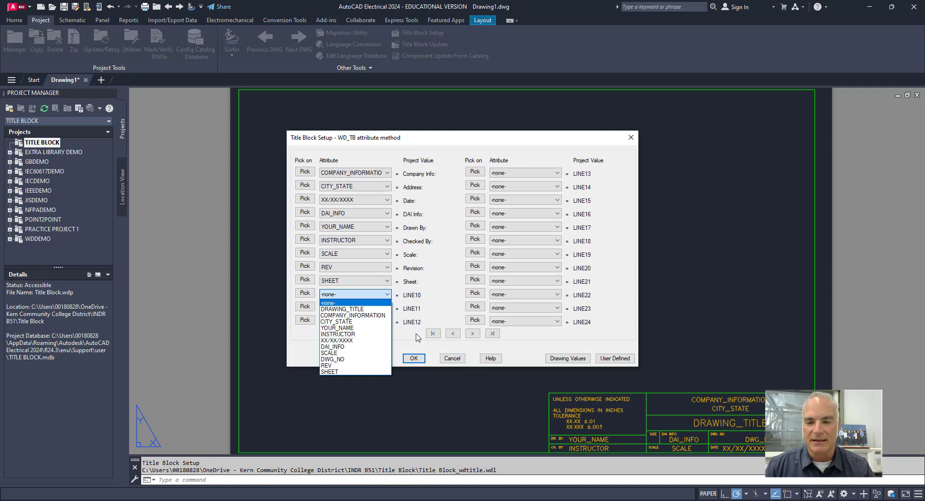
click(427, 351)
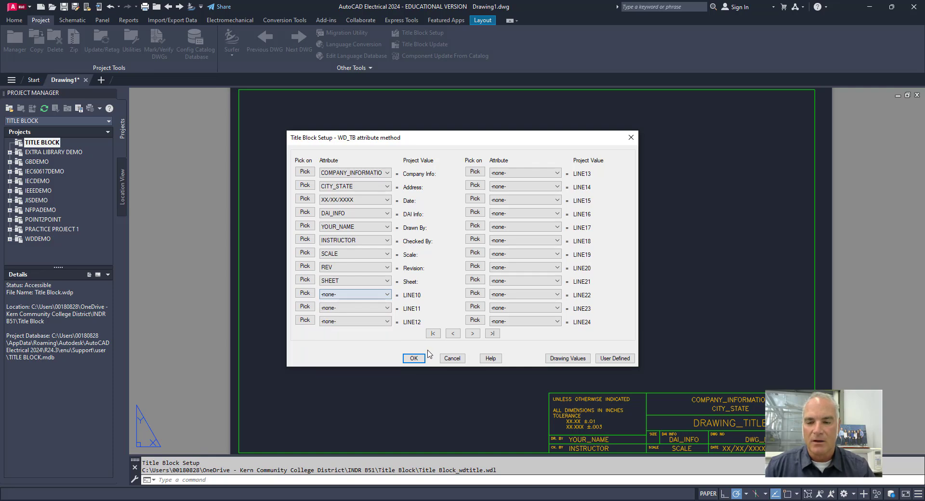
click(379, 189)
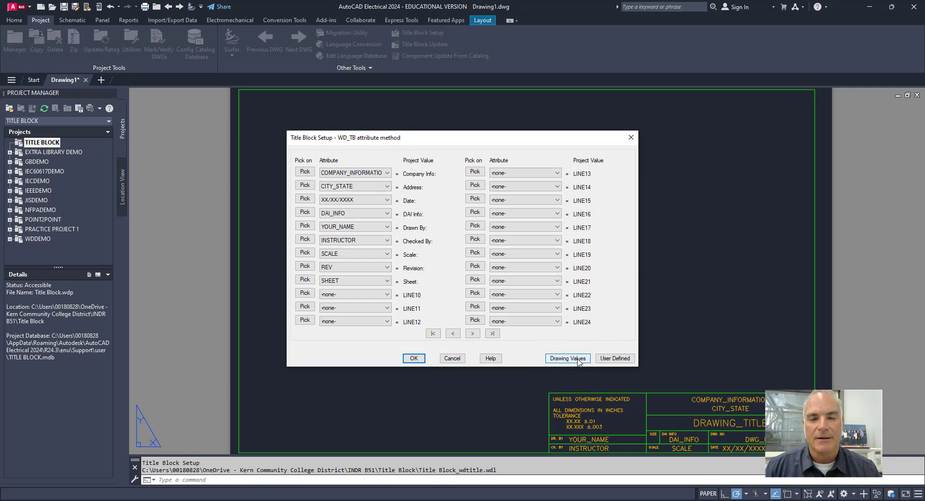
click(40, 144)
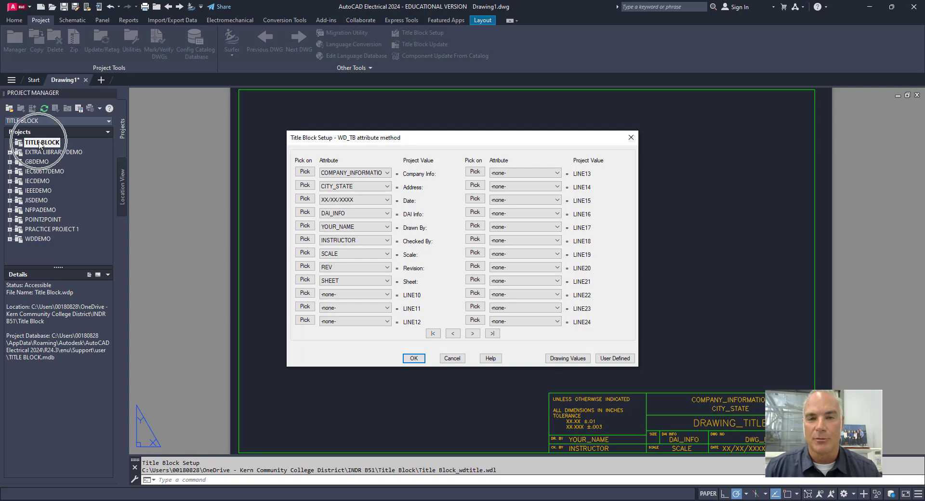
Under Drawing Values, map Drawing Description 1 to DRAWING_TITLE and confirm the setup.
click(565, 359)
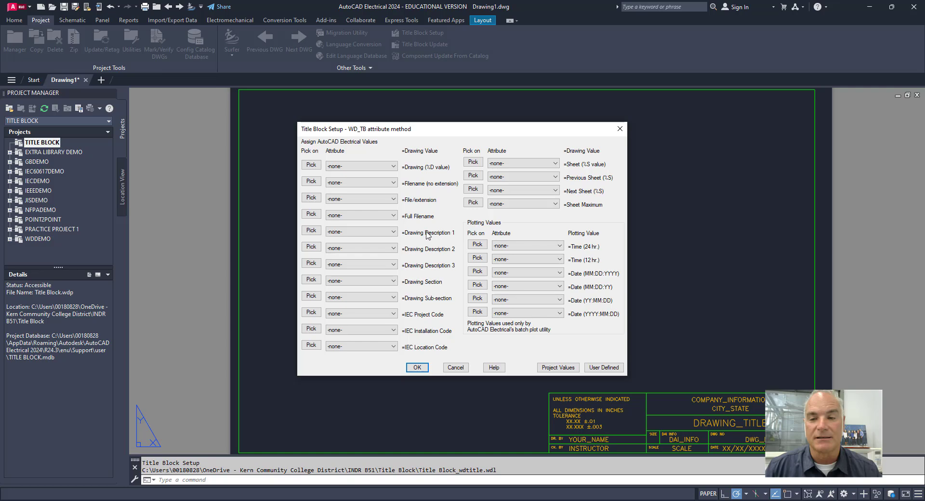
click(393, 232)
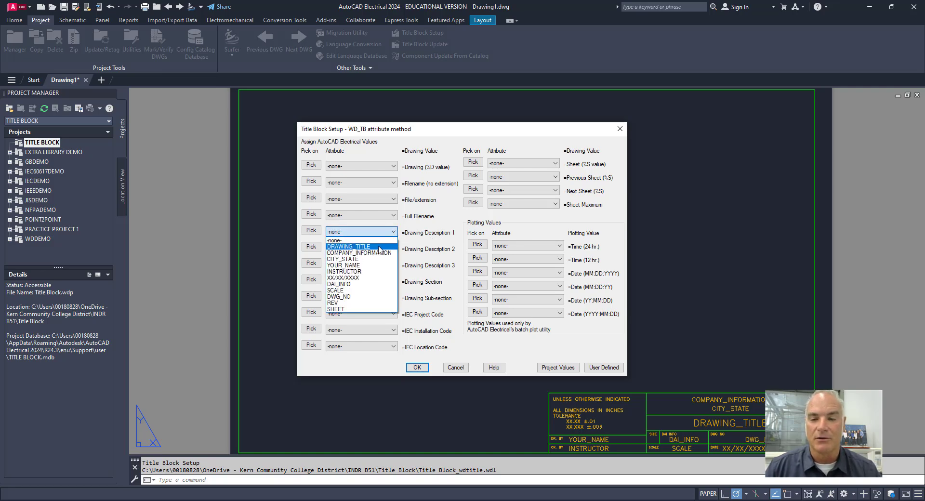
click(380, 247)
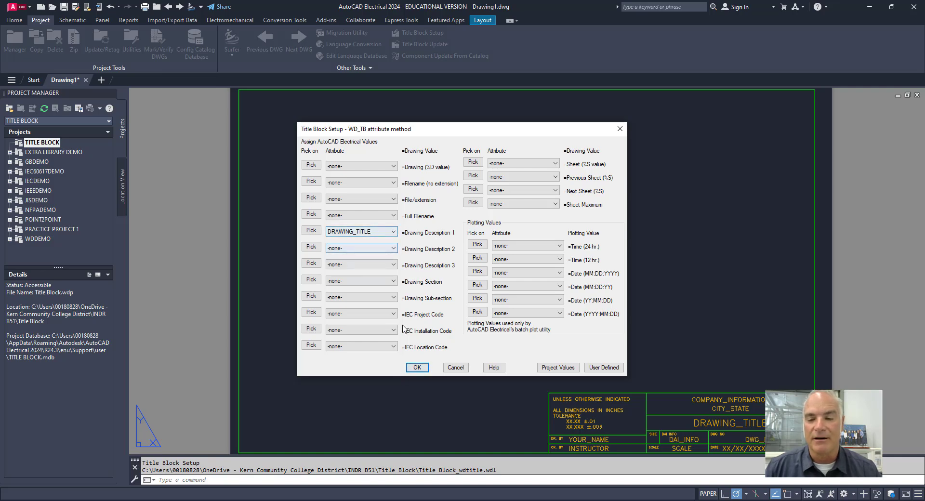
click(416, 367)
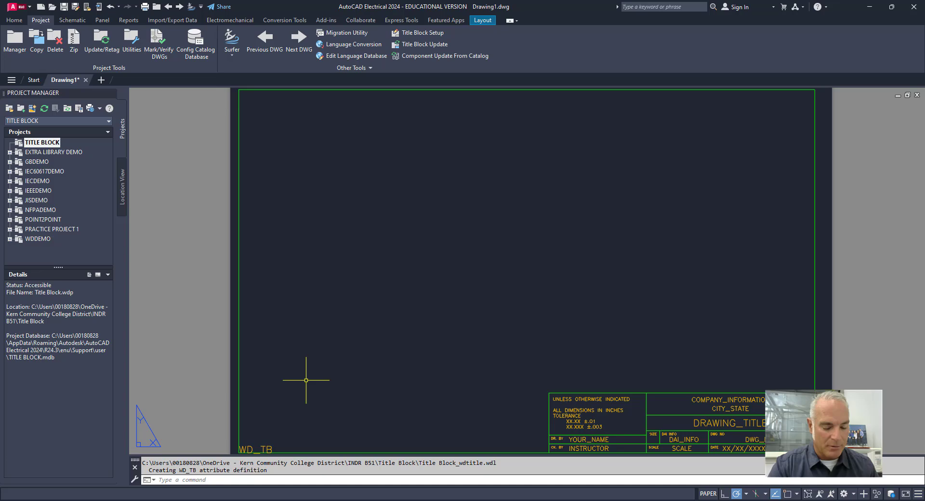
Create block 'AE Custom Border 2024' from the window-selected border and title block (13 objects).
text(BLOCK)
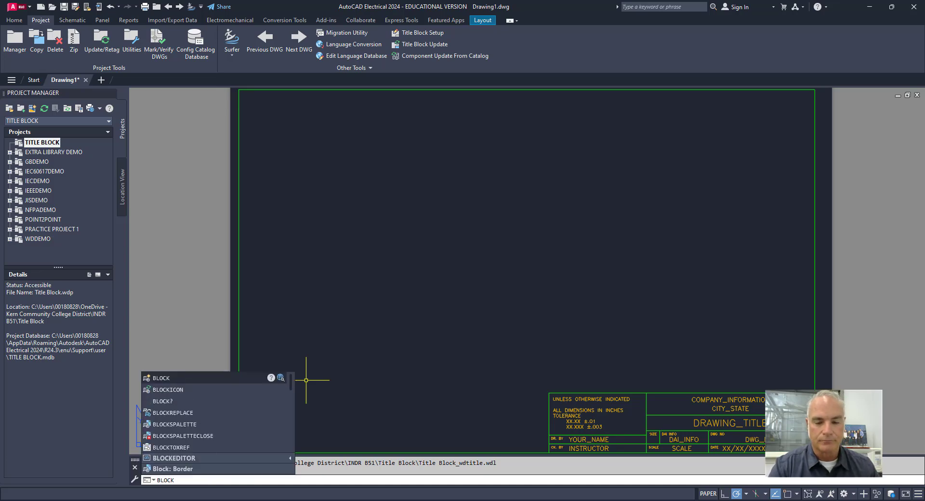
key(Return)
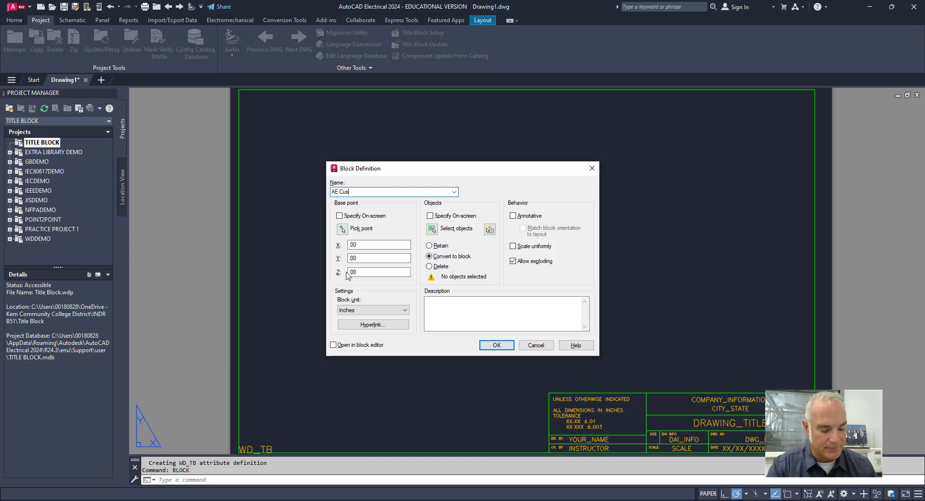
text(AE Custom Border 2024)
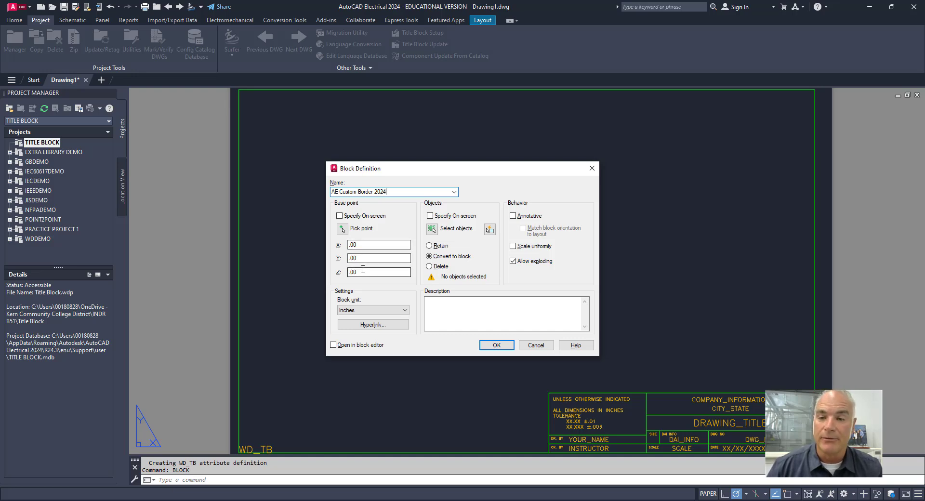
click(432, 229)
scroll(661, 355, down, 4)
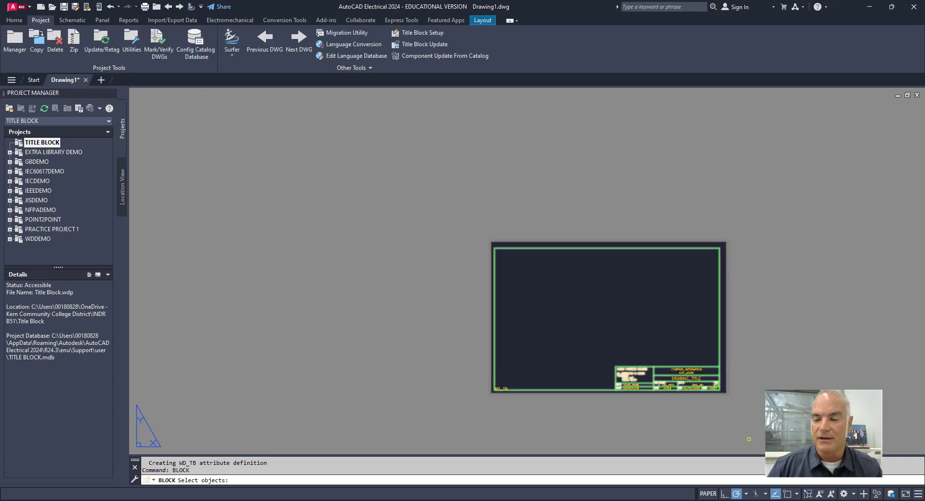
click(743, 403)
click(411, 217)
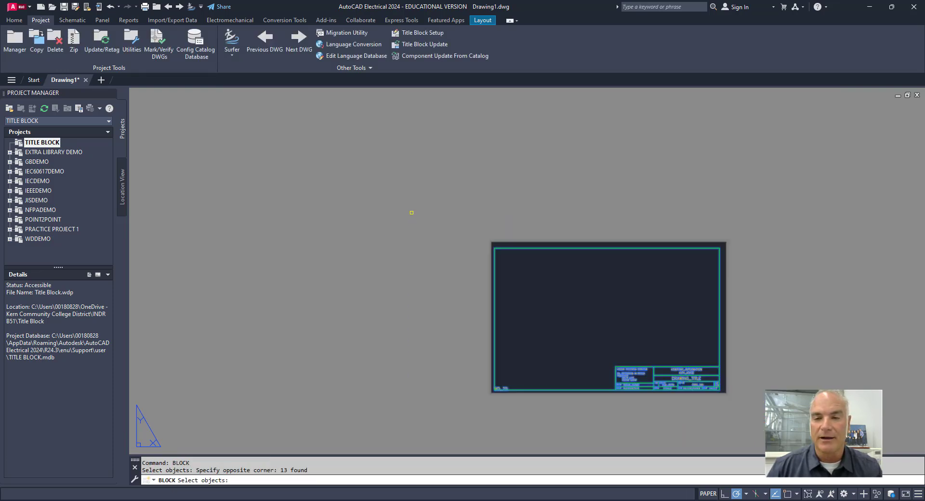
key(Return)
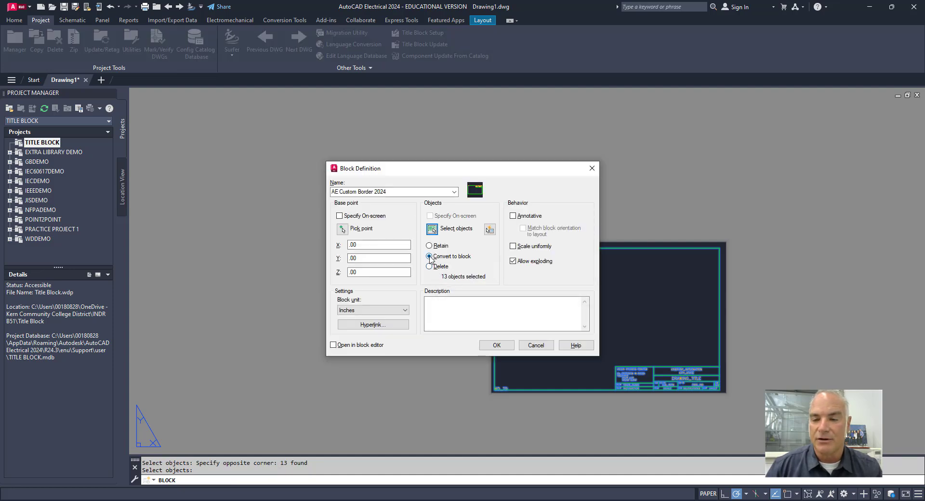
click(497, 345)
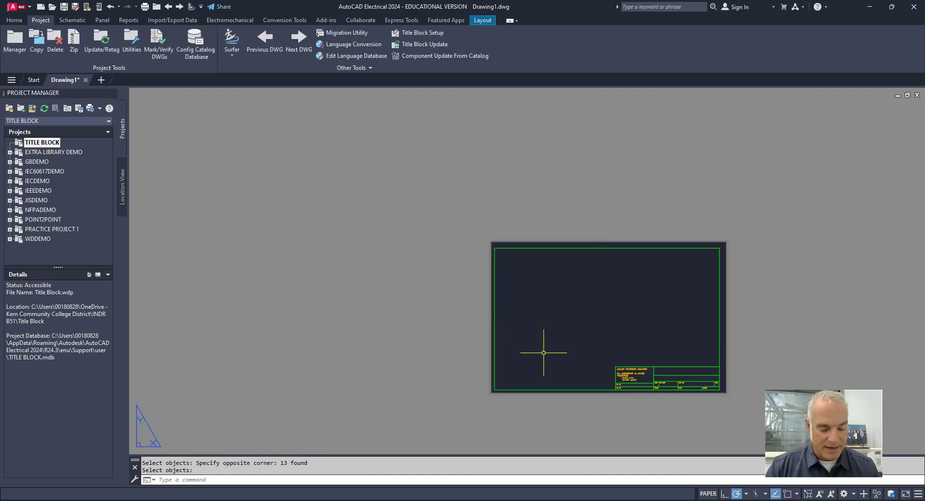
Zoom All to show the whole sheet.
text(z)
key(Return)
text(a)
key(Return)
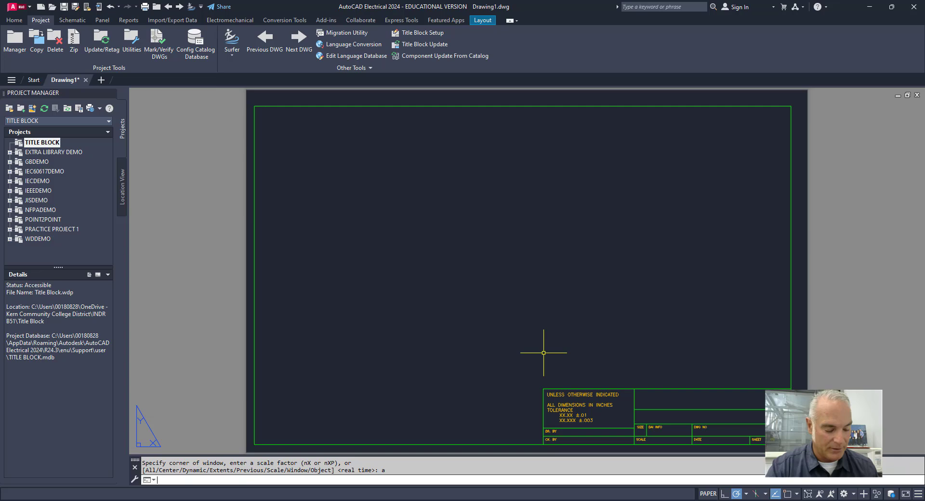
Save the drawing as template 'AE Custom Template 20204.dwt', accepting the template options.
key(ctrl+shift+s)
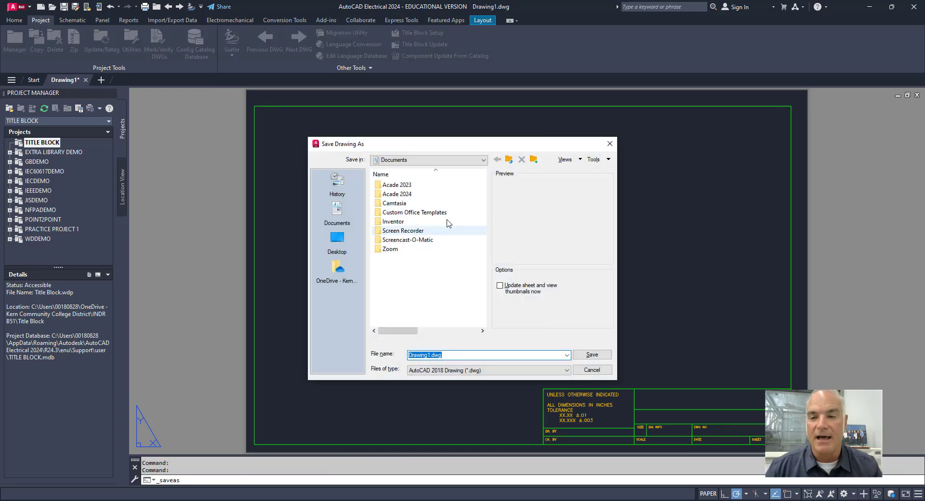
click(449, 370)
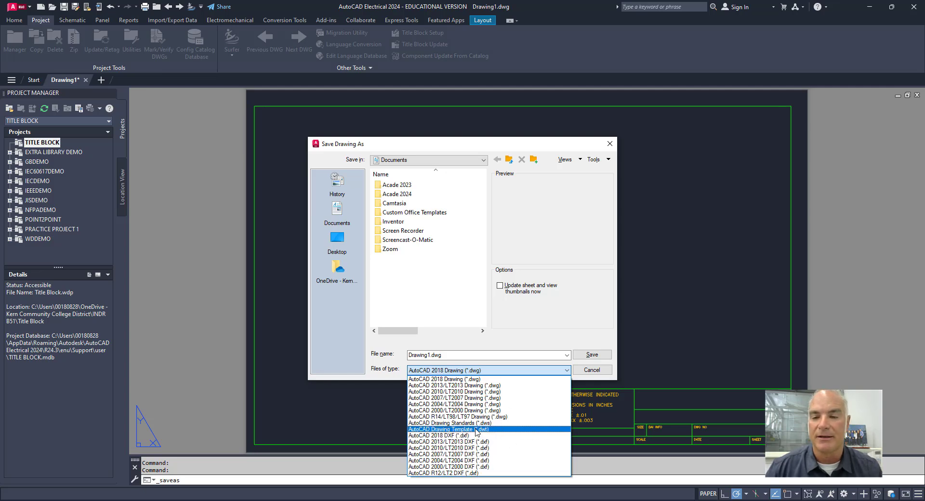
click(475, 429)
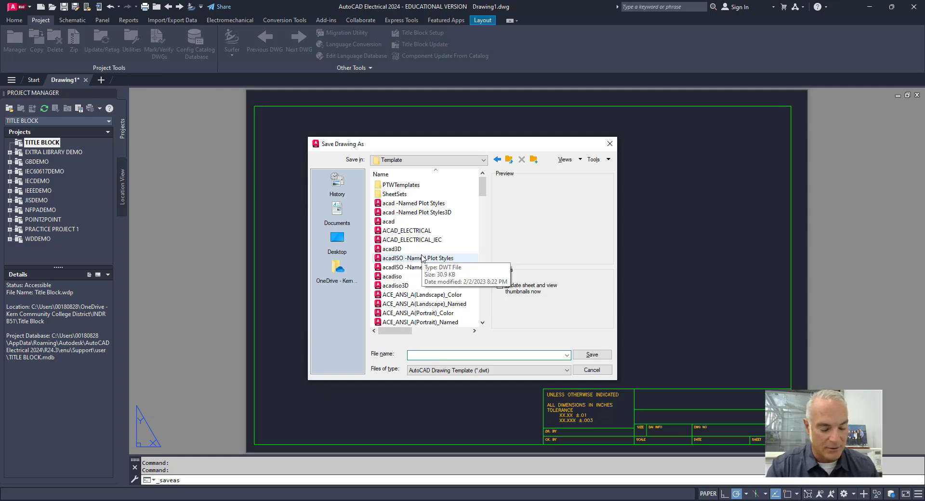
text(202)
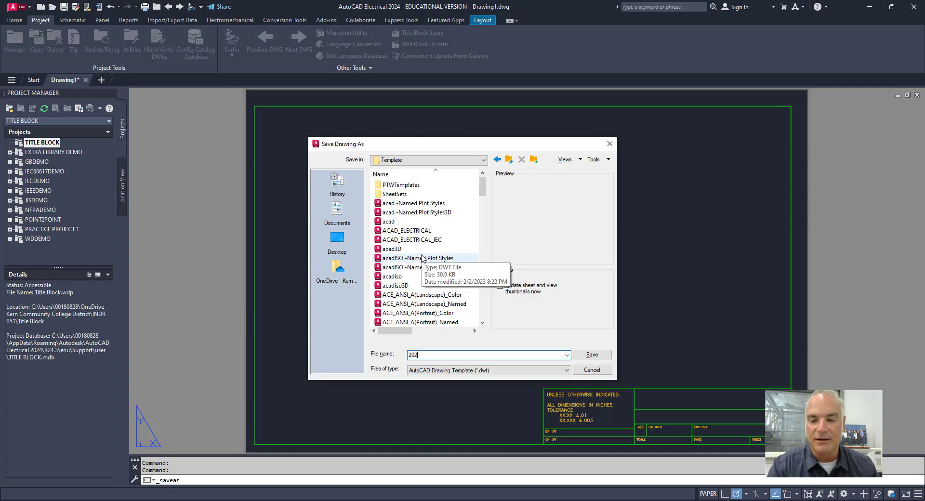
key(BackSpace)
key(BackSpace)
key(BackSpace)
text(AE Custom)
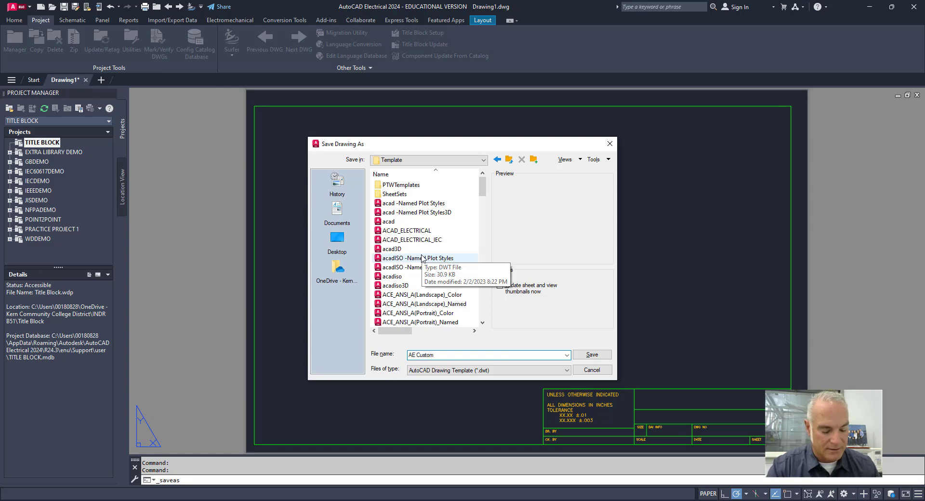
text(Template 20204)
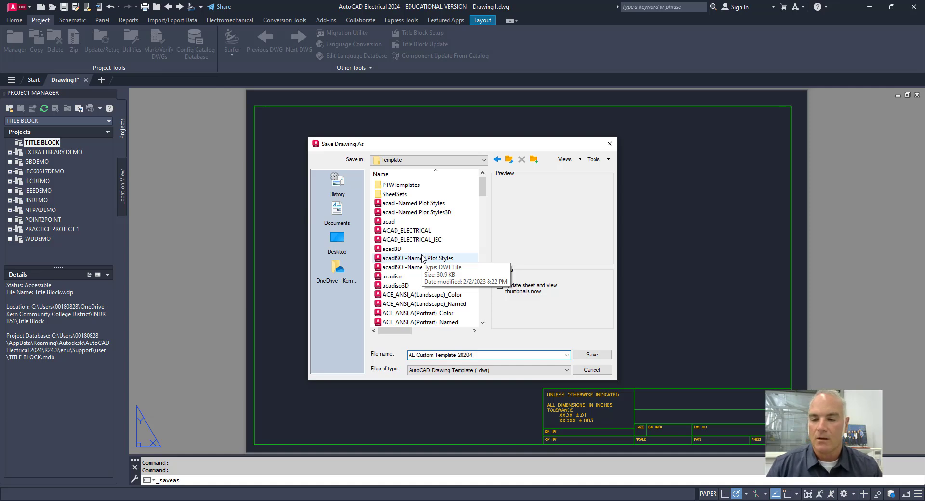
click(581, 357)
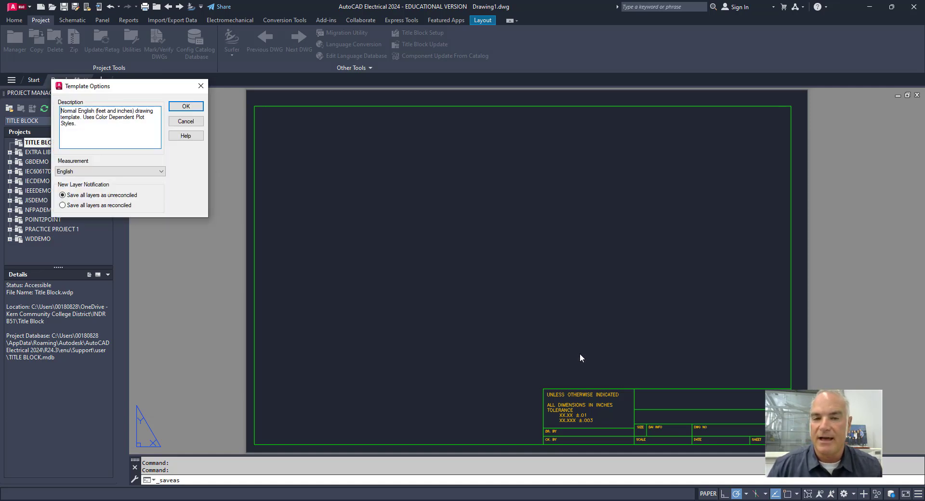
click(186, 107)
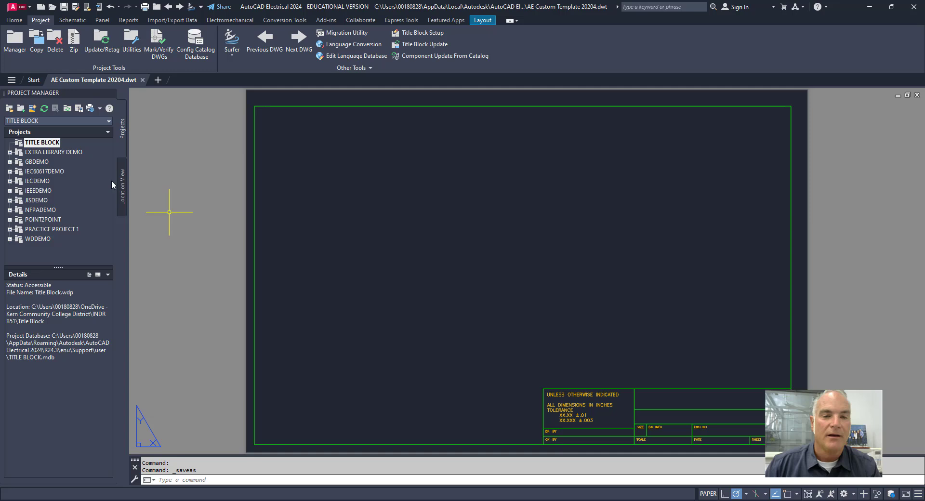
Begin adding a new drawing to the project from Project Manager.
click(33, 109)
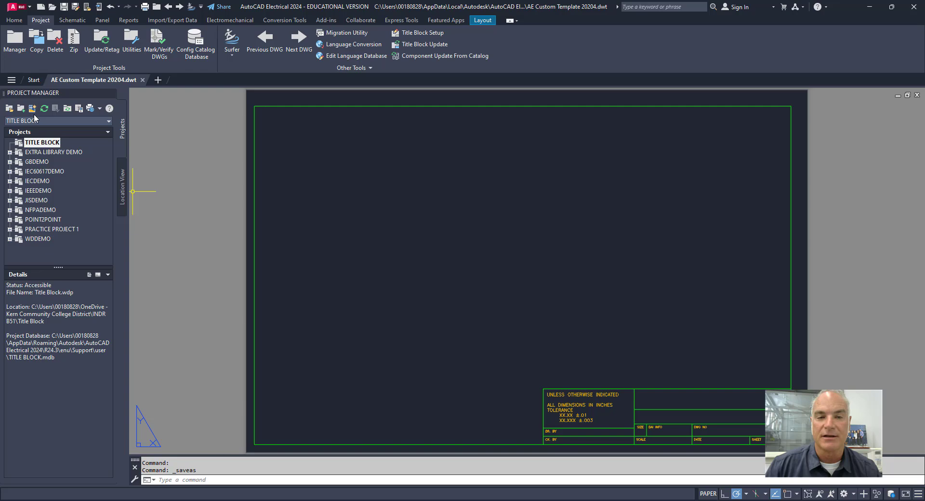
Choose AE Custom Template 20204 as the template for a new project drawing.
click(33, 107)
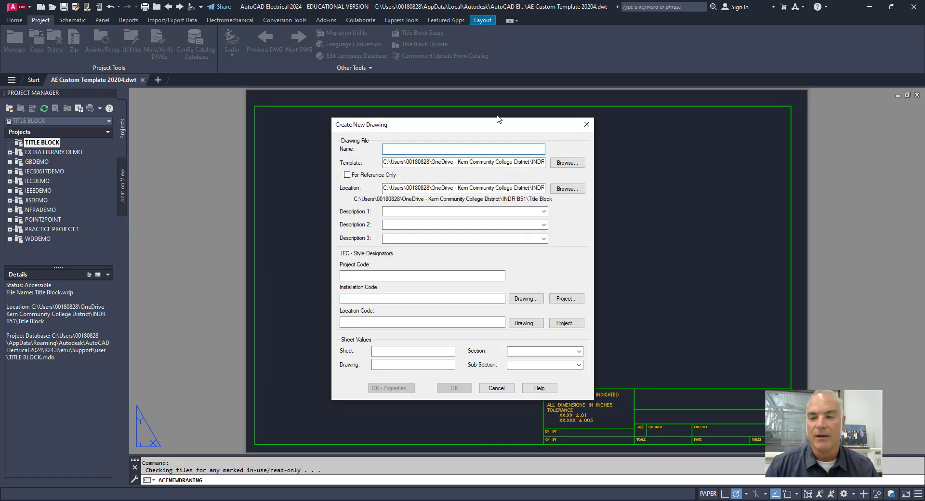
click(557, 163)
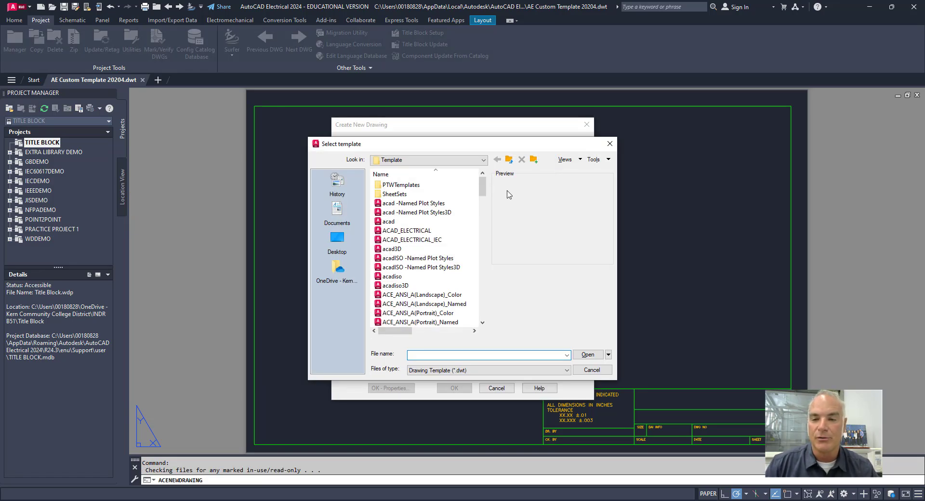
scroll(437, 226, down, 1)
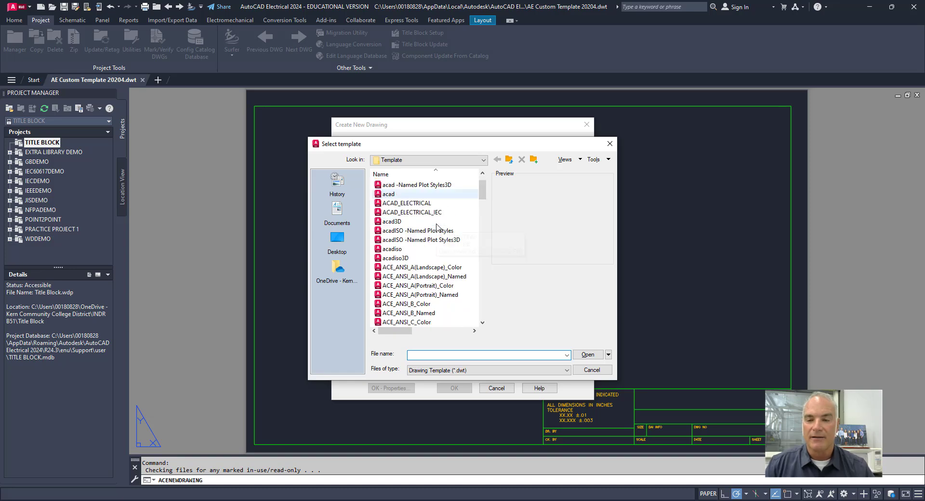
scroll(437, 226, down, 10)
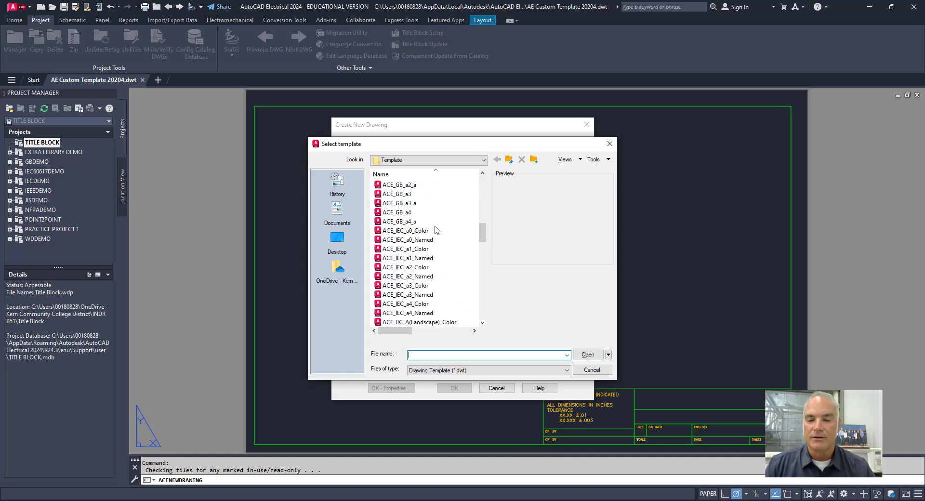
scroll(435, 230, down, 10)
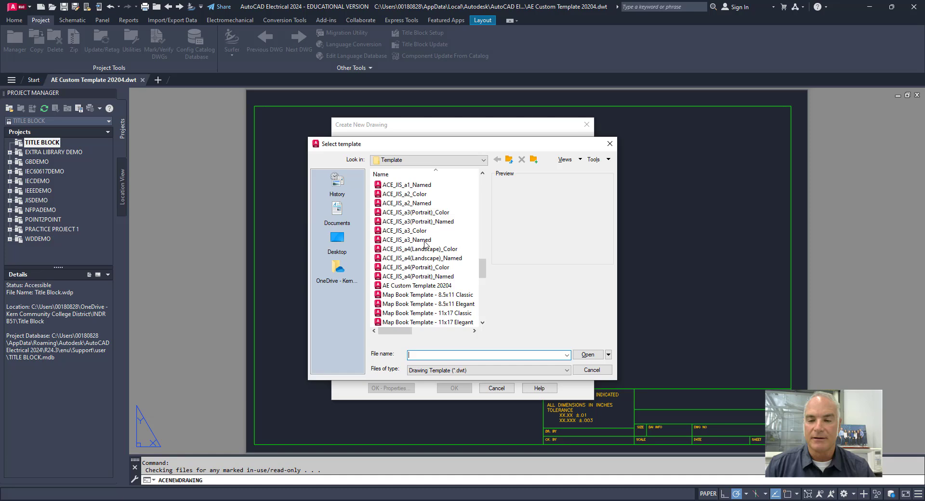
click(402, 287)
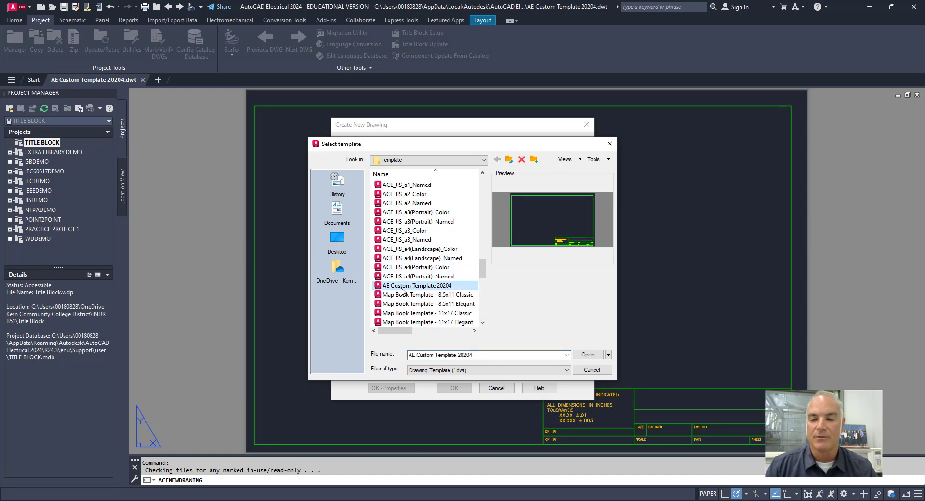
double_click(402, 287)
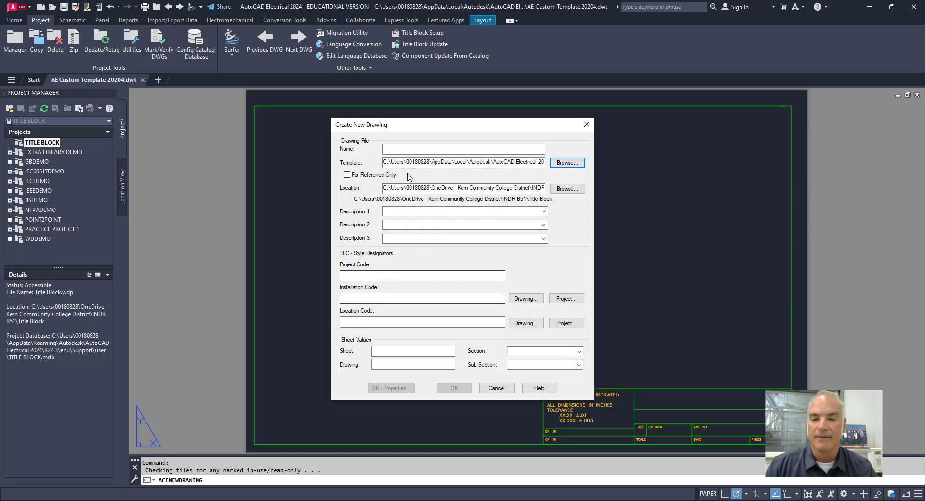
Name the drawing 'Sample Drawing', give it description 'Panel Drawing AE 20204', and create it.
click(406, 150)
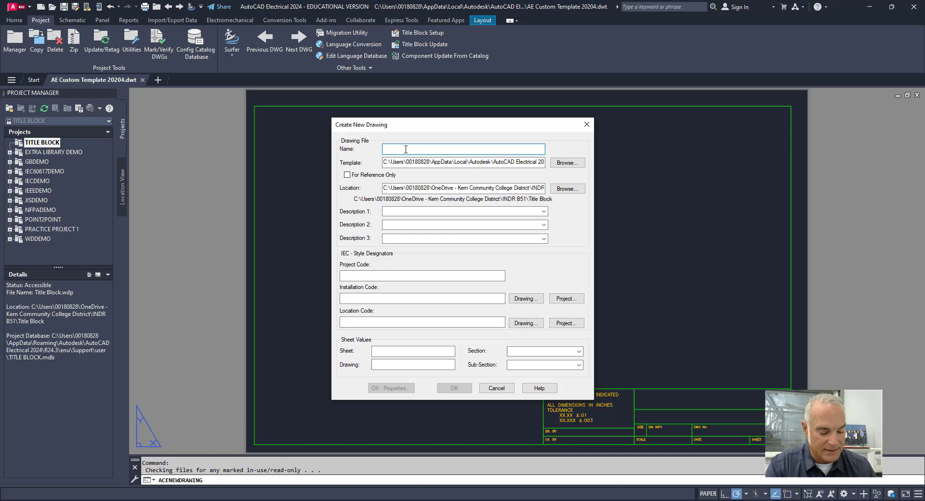
text(Sample Drawing)
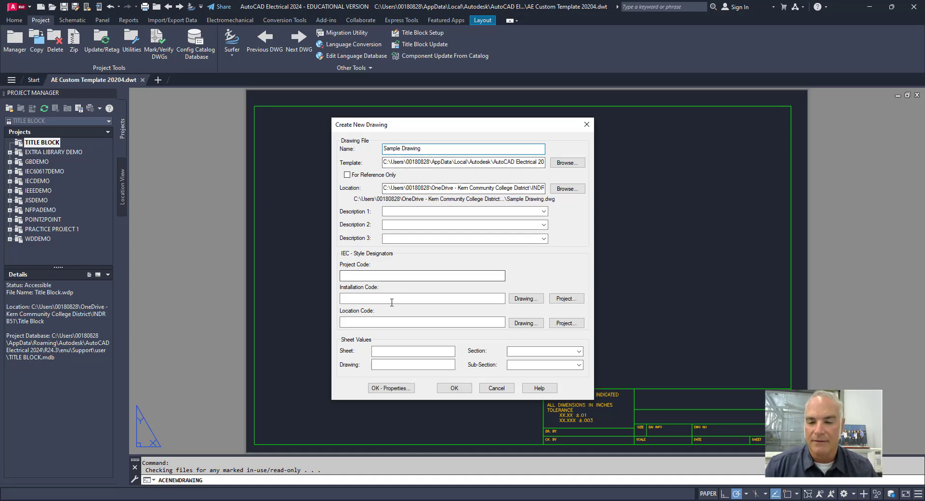
click(393, 211)
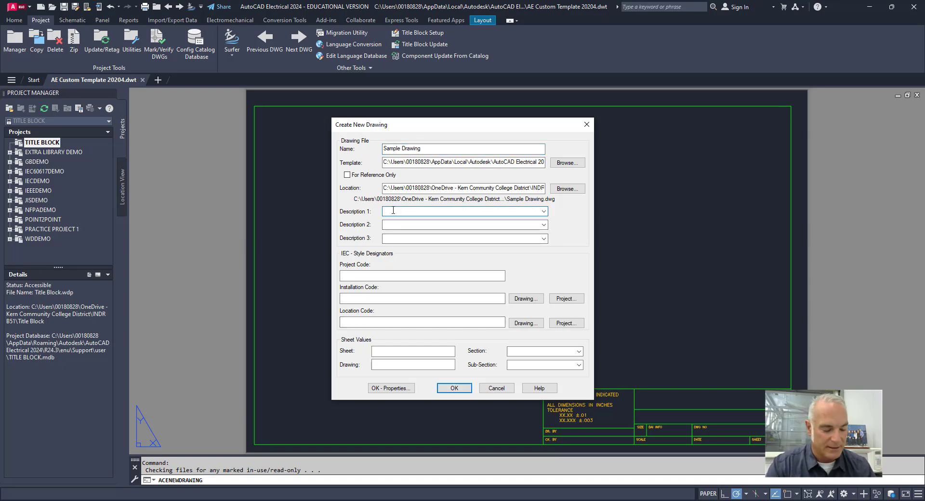
text(Panel Drawing)
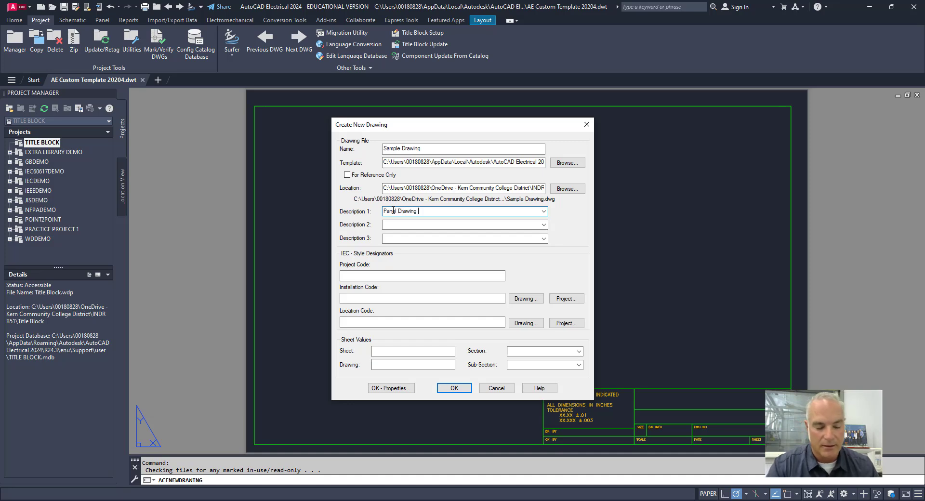
text( AE 20204)
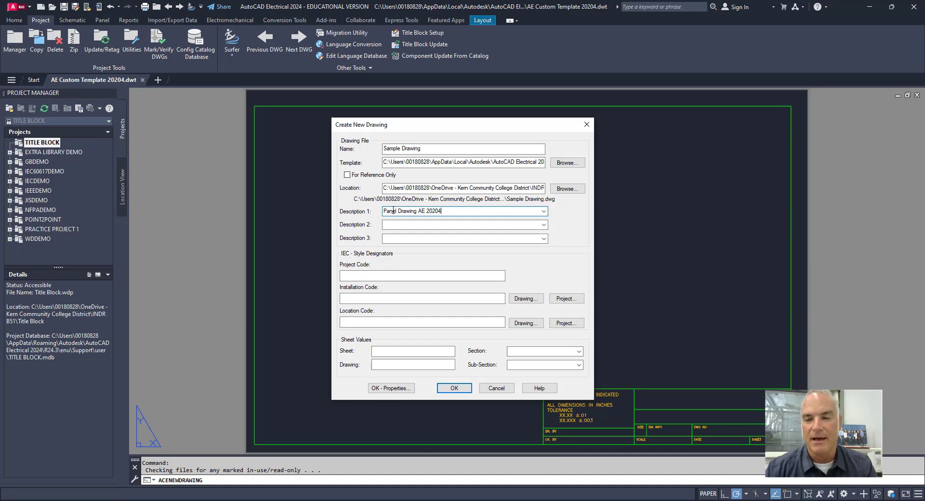
click(433, 210)
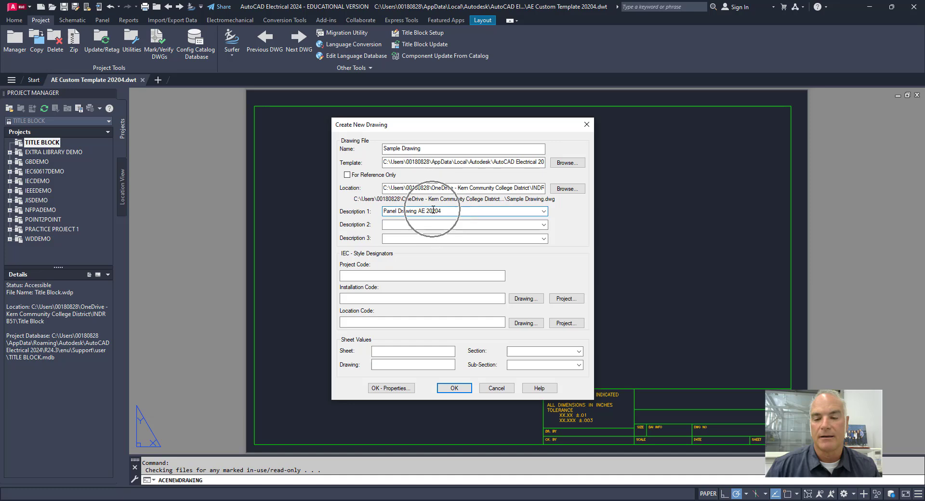
click(453, 388)
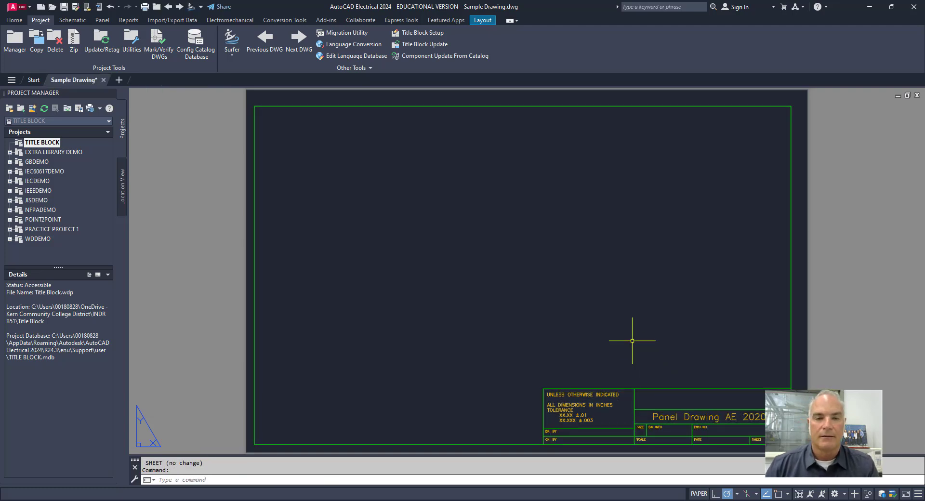
In the TITLE BLOCK project descriptions, enter company info XYZ CORP, the address, and drawn-by and checked-by names.
scroll(656, 377, up, 4)
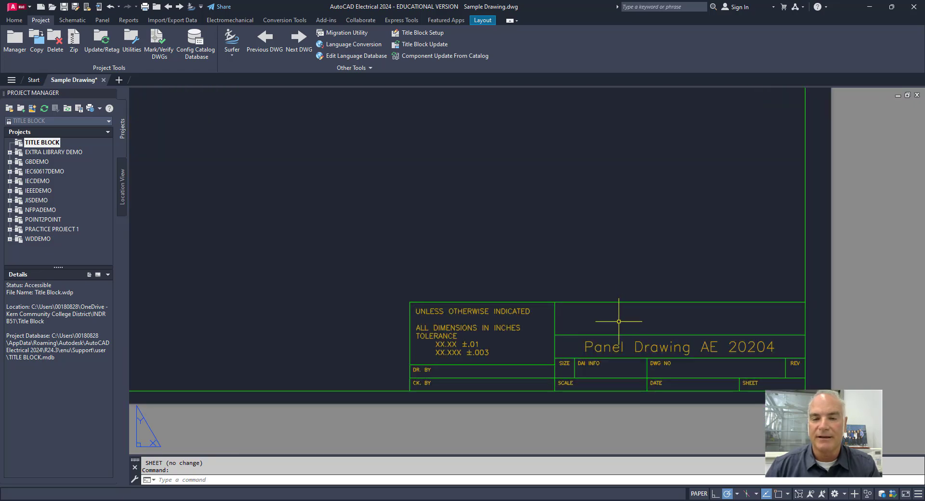
right_click(42, 143)
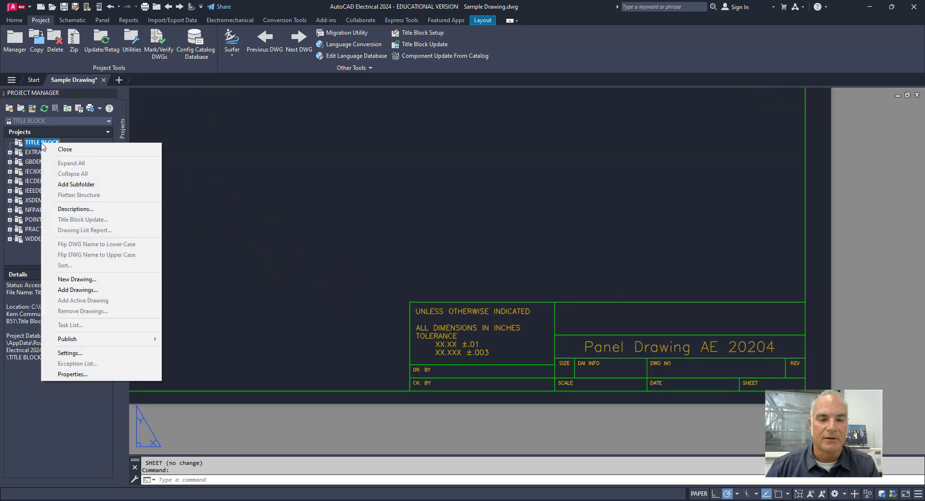
click(75, 208)
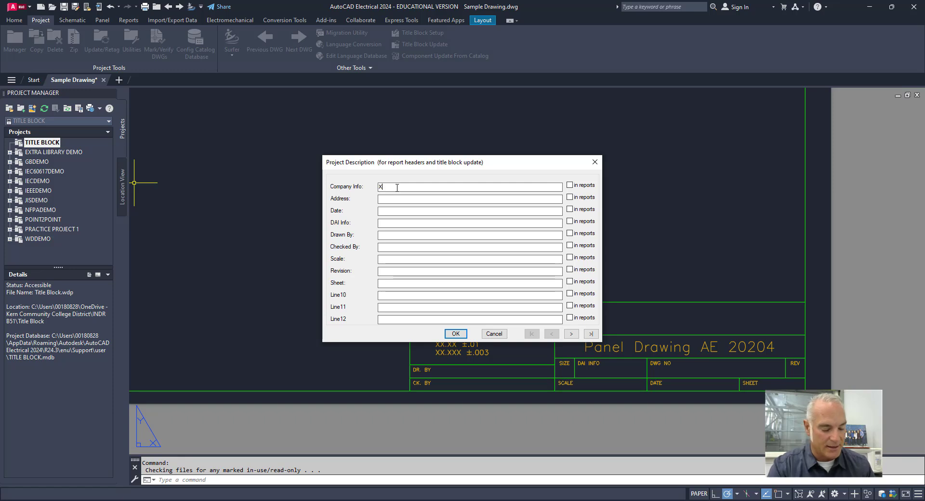
text(corporat)
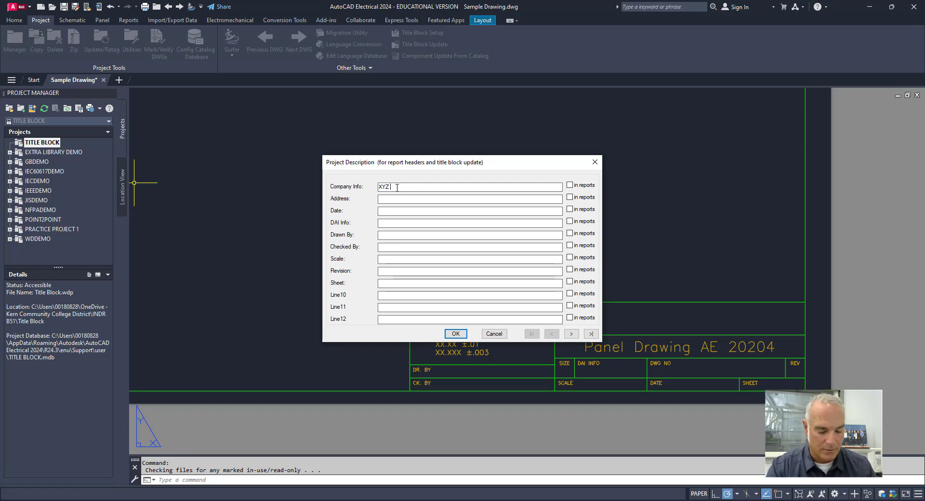
text(R)
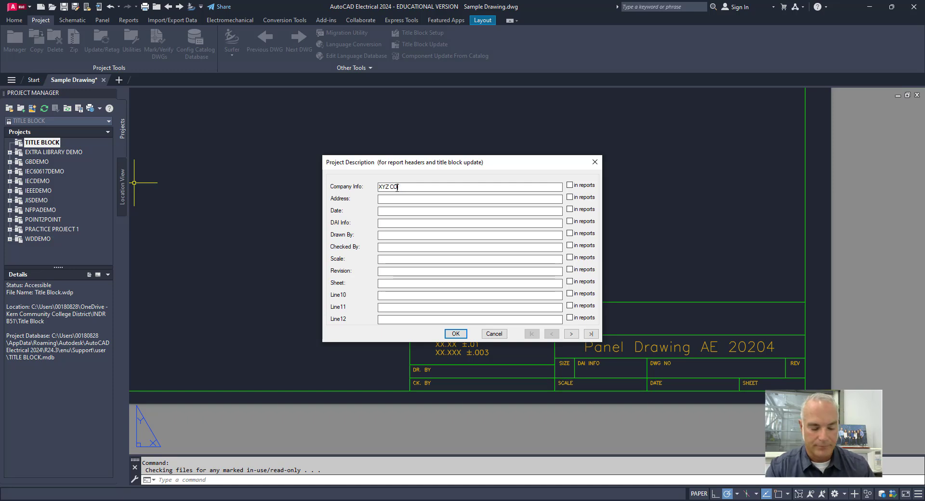
text(P)
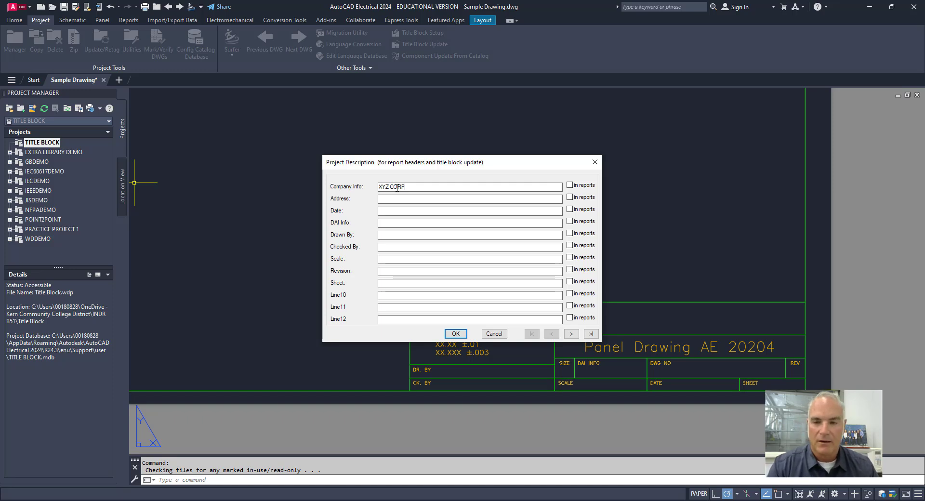
click(420, 202)
text(12)
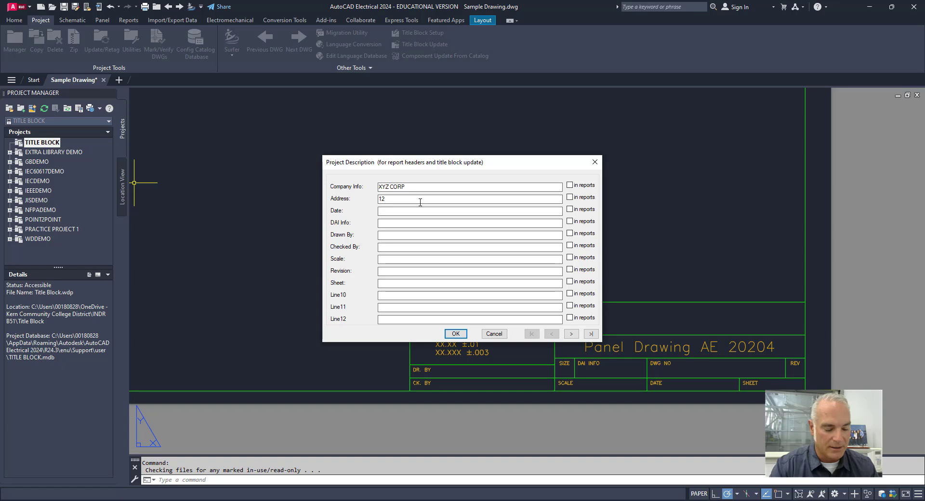
text(3 Elm Road)
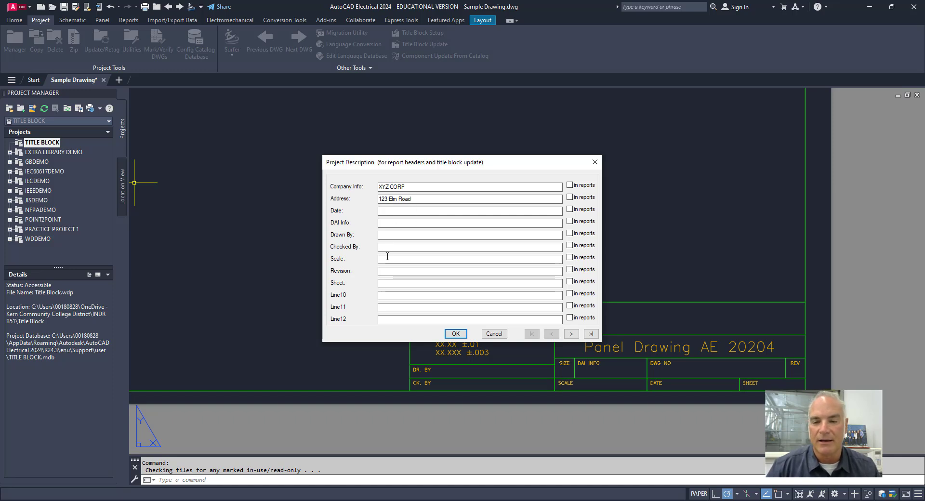
click(390, 236)
text(K. Rigby)
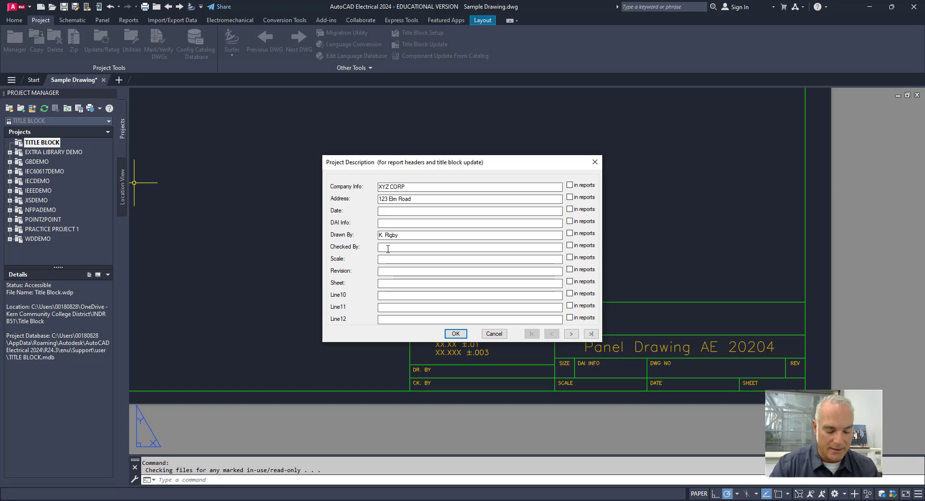
text(Joe)
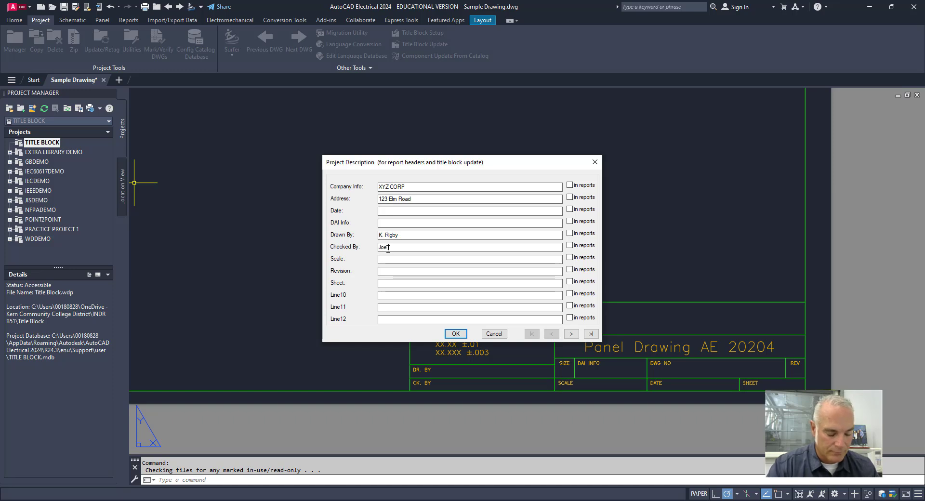
text( Check)
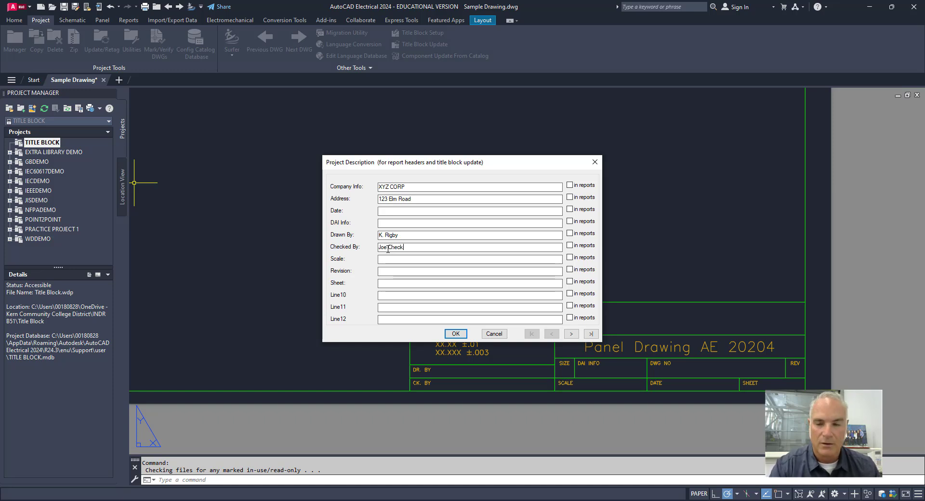
Save the project description, then update the active drawing's title block with all project lines.
click(455, 333)
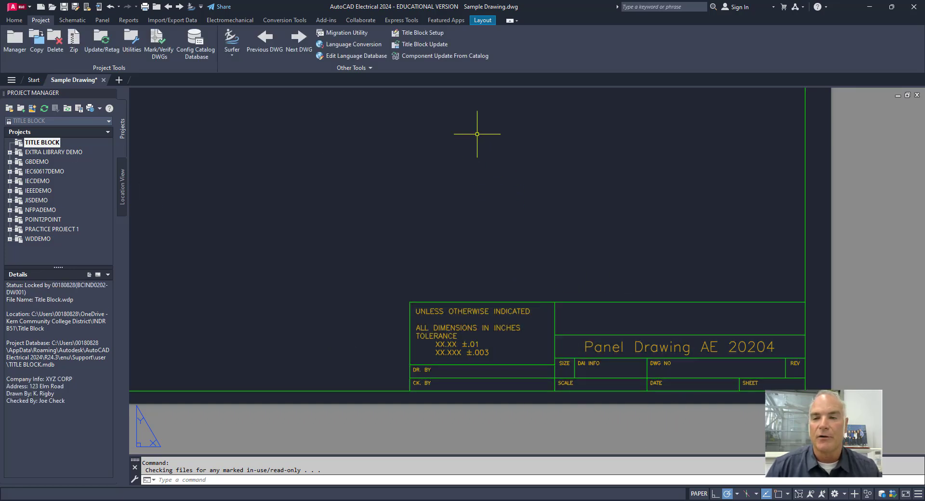
click(421, 50)
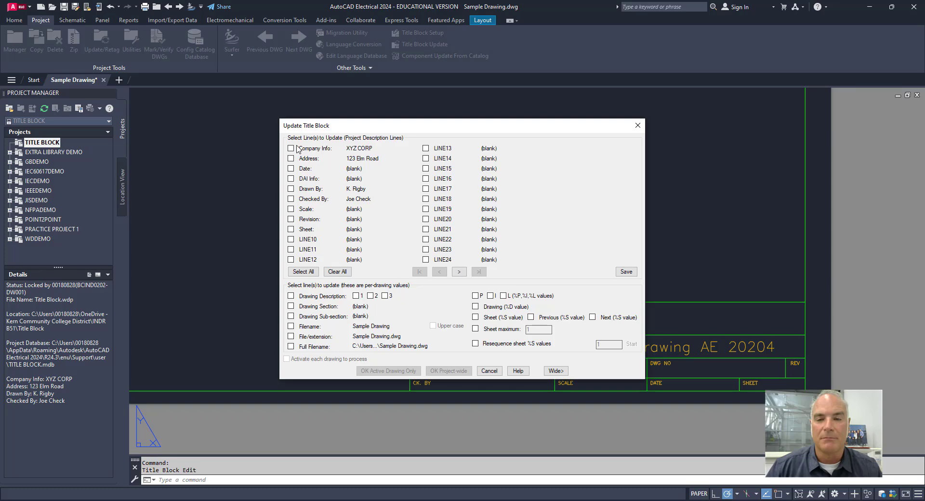
click(310, 273)
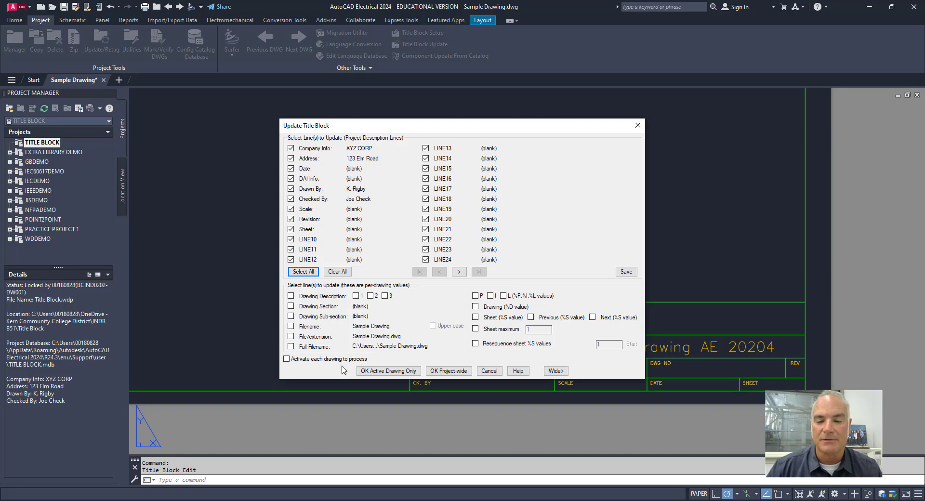
click(388, 371)
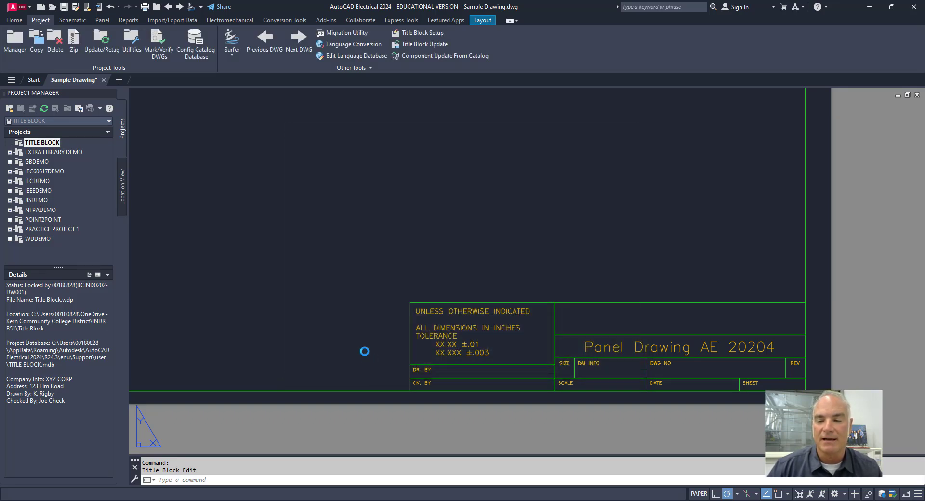